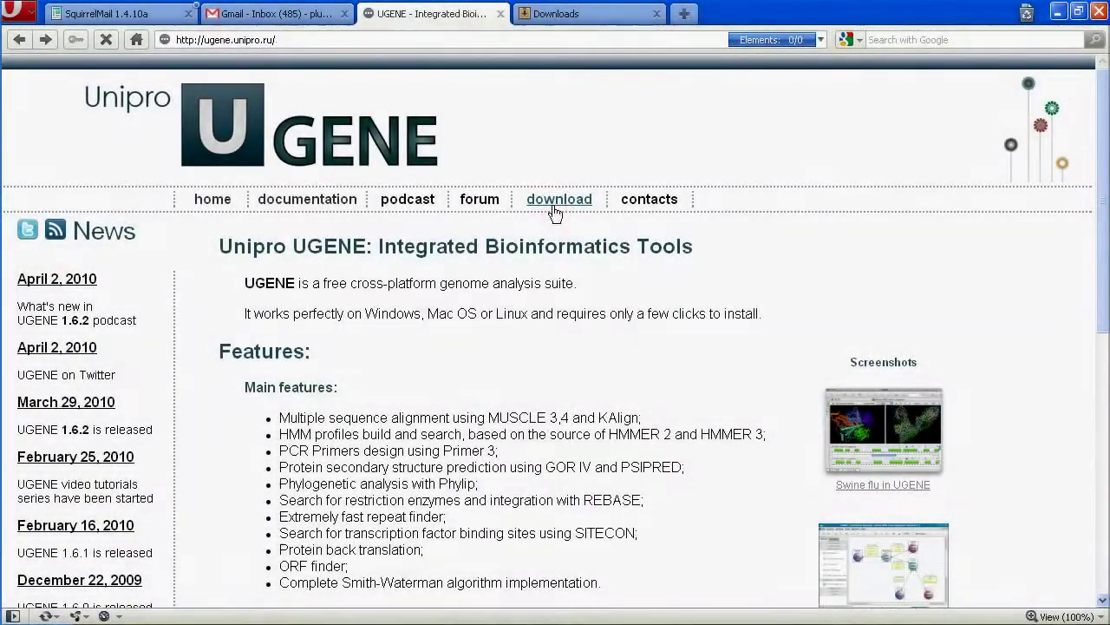
# Download the Windows UGENE installer ugene_1_6_2_win_x86.exe from the UGENE site and run it
pyautogui.click(555, 204)
pyautogui.click(913, 473)
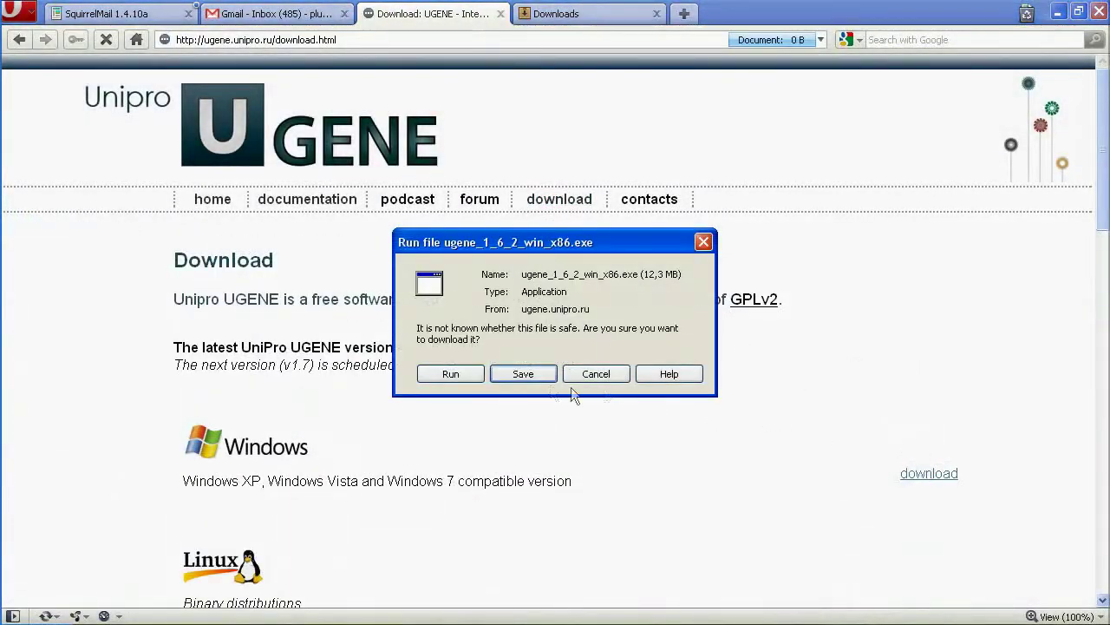
pyautogui.click(469, 374)
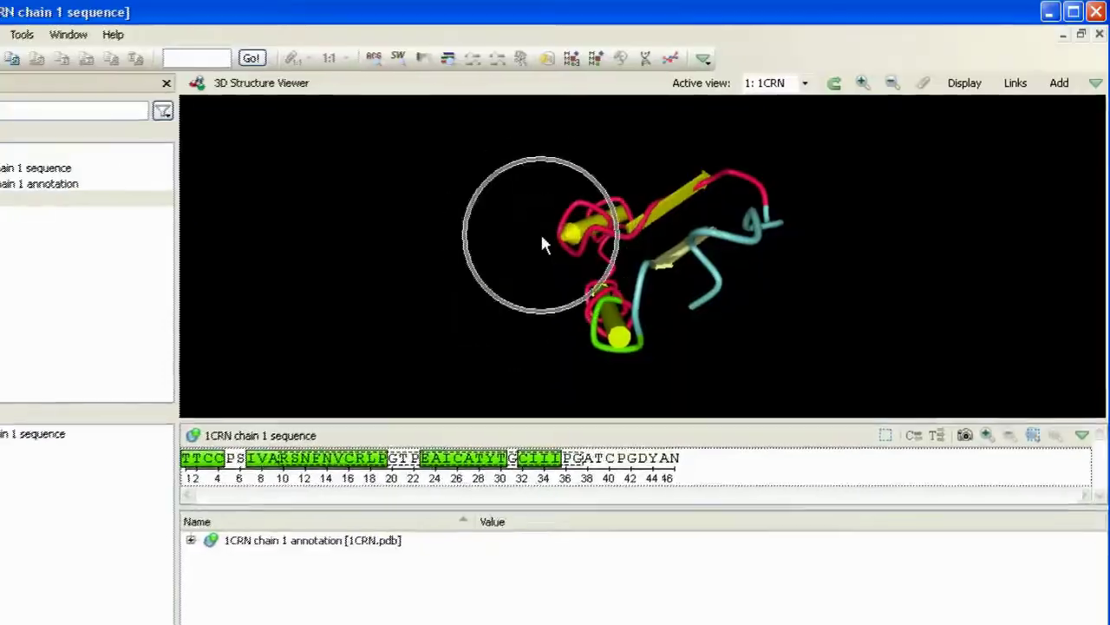
# Rotate and scroll through the 1CRN 3D protein structure demo view
pyautogui.moveTo(541, 245); pyautogui.dragTo(515, 347)
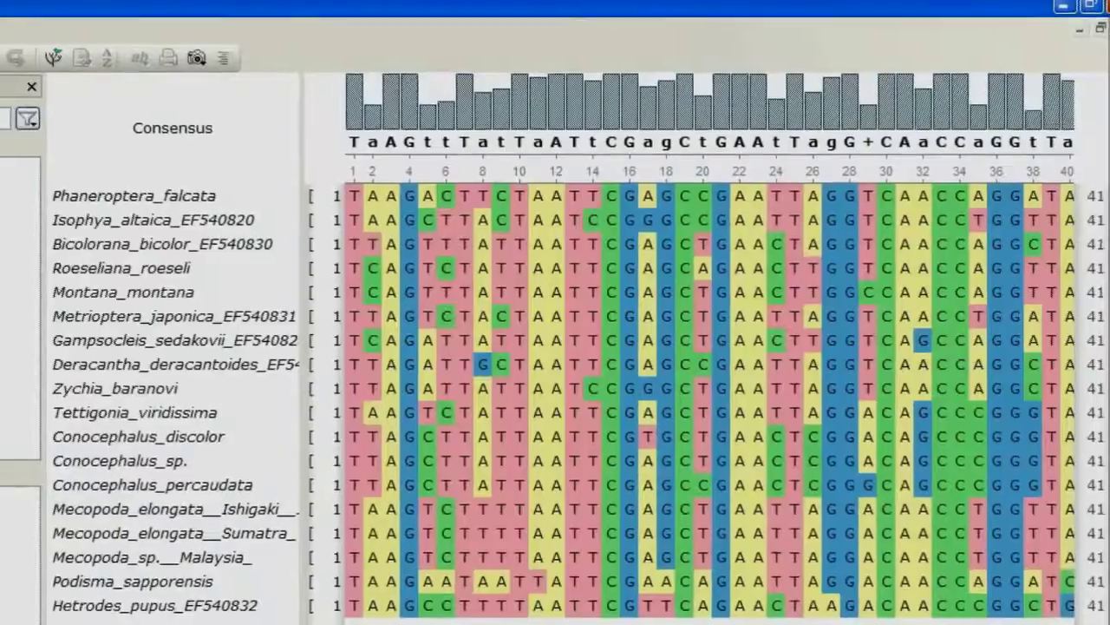
pyautogui.hscroll(5, 378, 396)
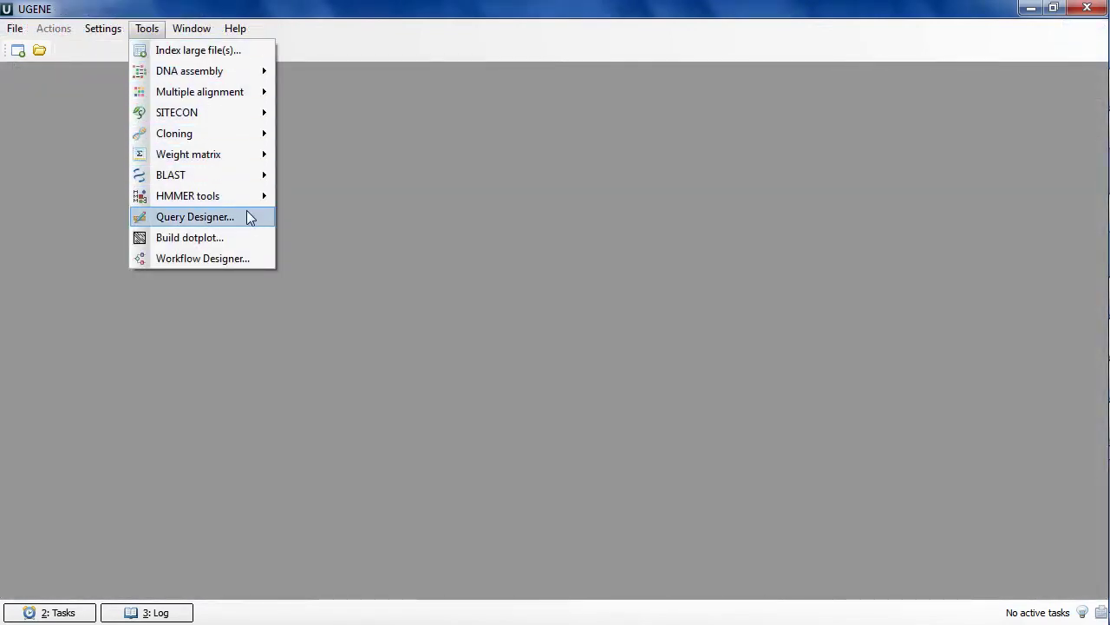
# Open the Query Designer and place ORF and Sitecon elements on a new schema
pyautogui.click(255, 222)
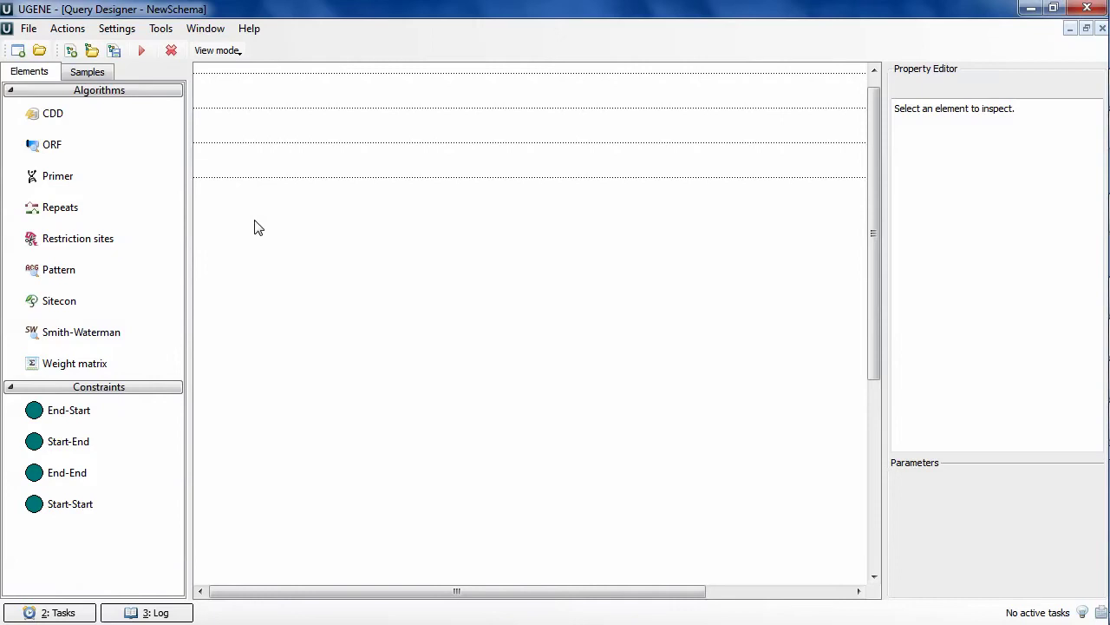
pyautogui.click(97, 149)
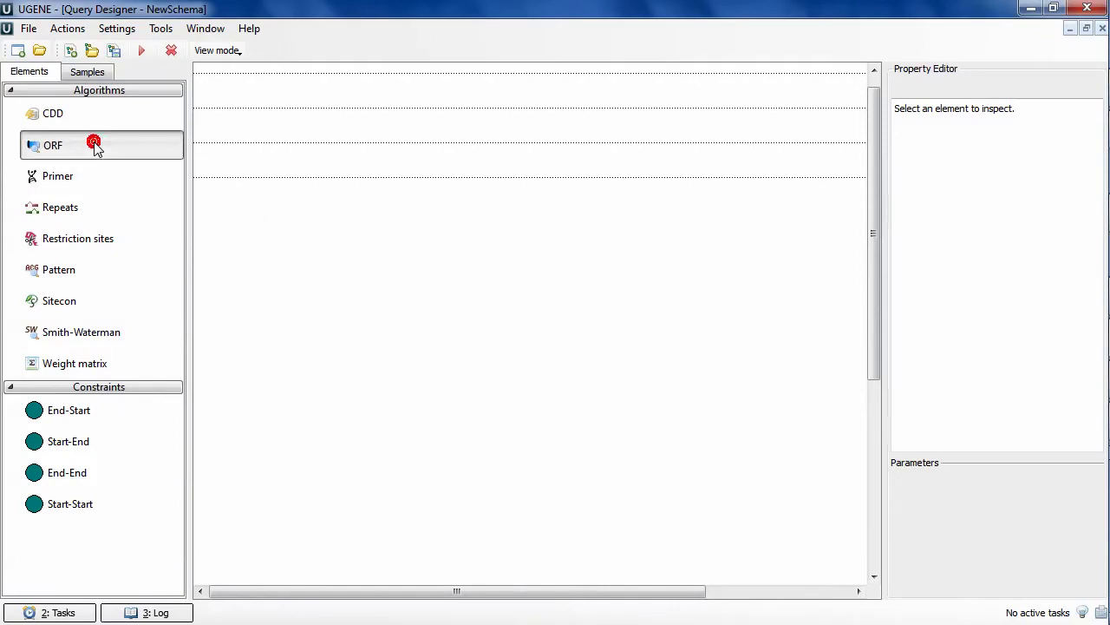
pyautogui.moveTo(96, 145); pyautogui.dragTo(691, 136)
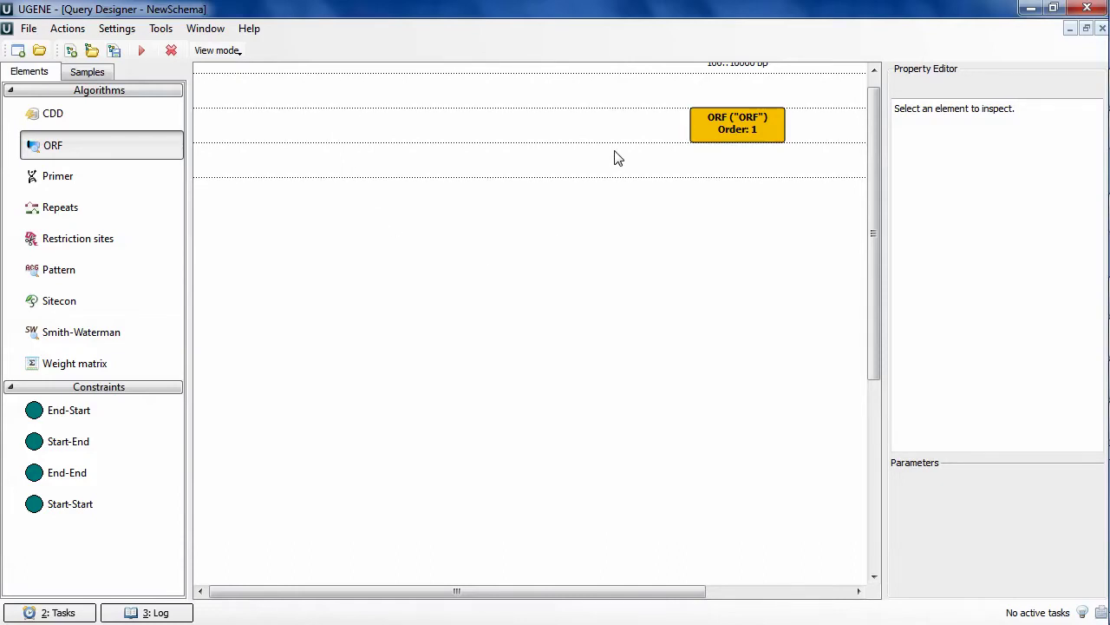
pyautogui.click(98, 310)
pyautogui.moveTo(98, 311); pyautogui.dragTo(508, 121)
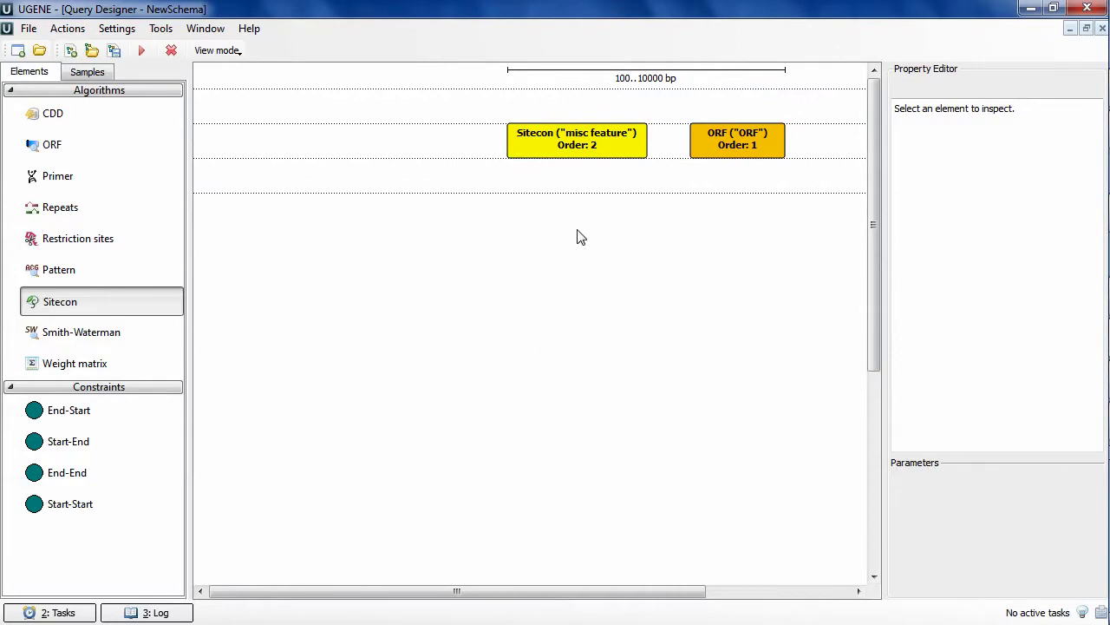
# Label the Sitecon element TFBS and set its Annotate as value to tfbs
pyautogui.click(624, 152)
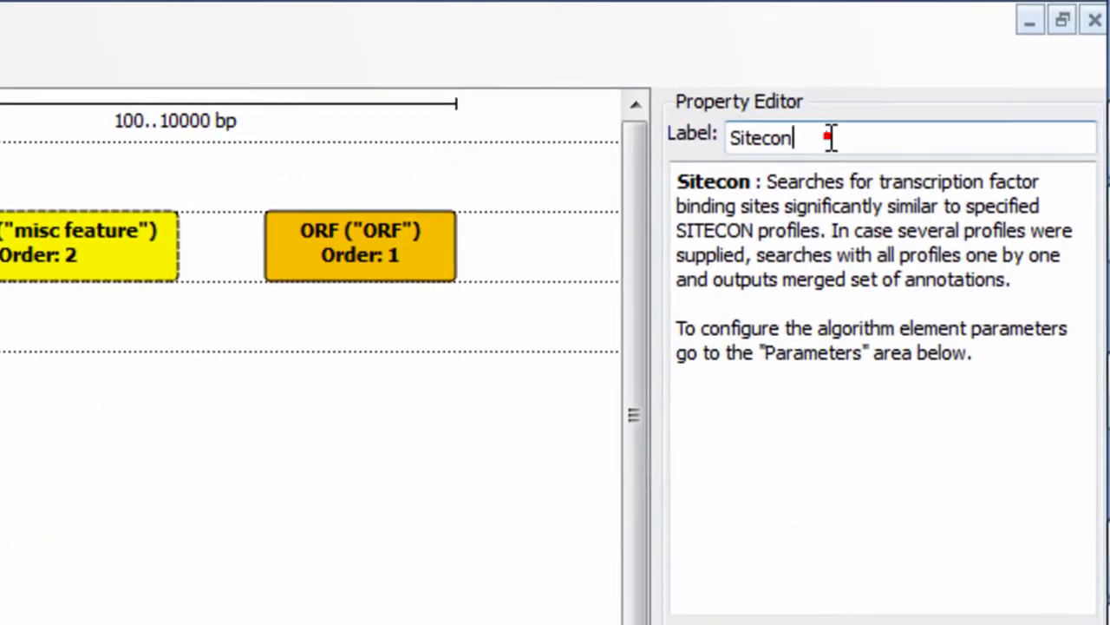
pyautogui.doubleClick(972, 85)
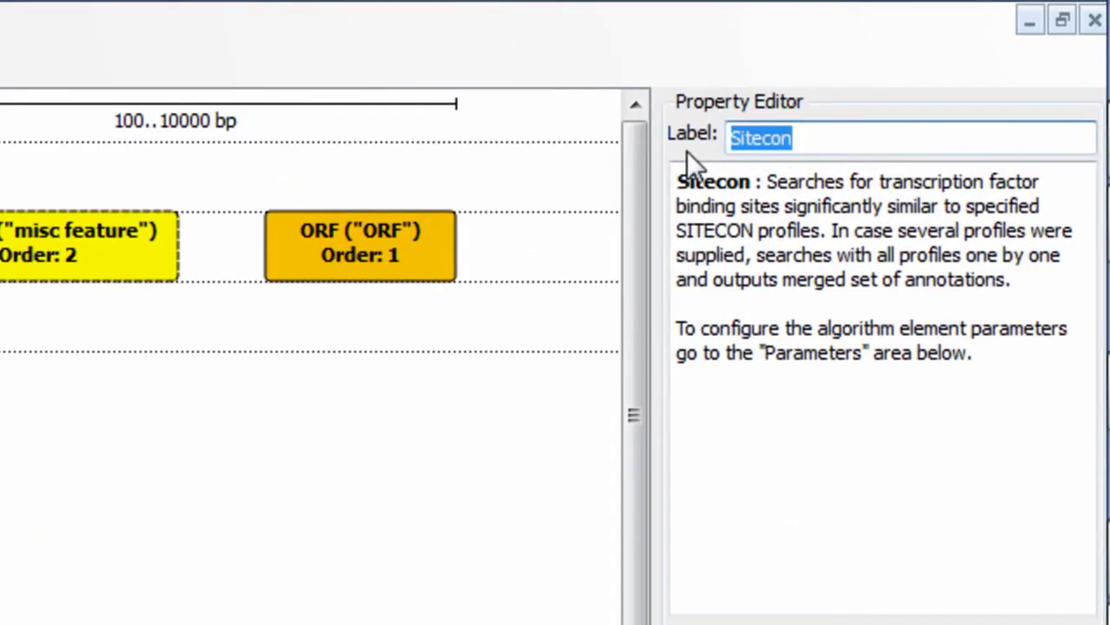
pyautogui.write('TFBS')
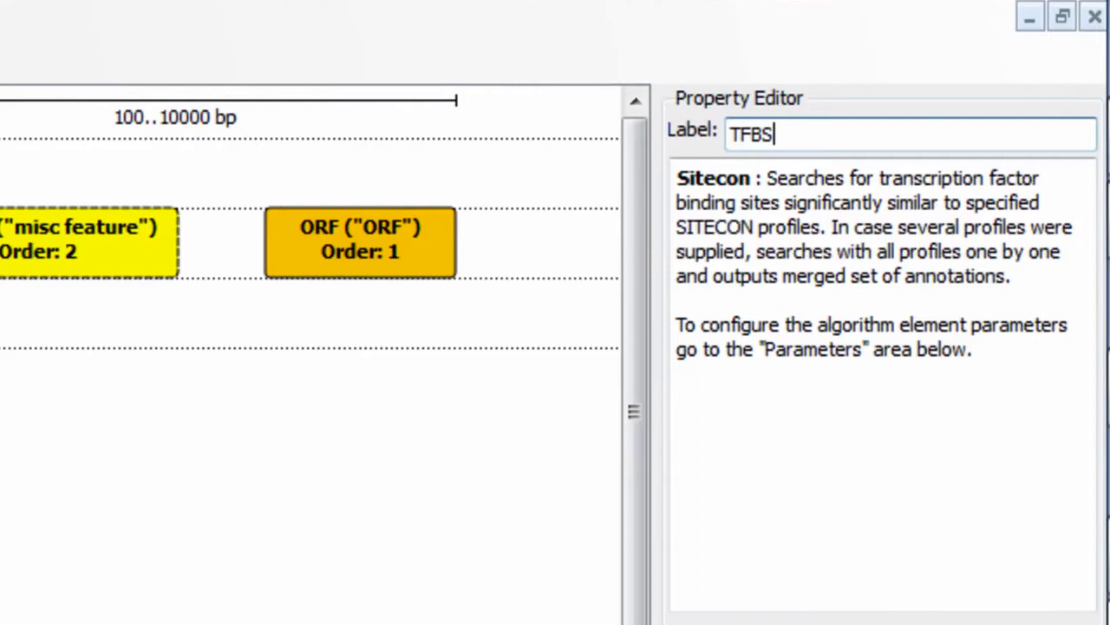
pyautogui.doubleClick(881, 399)
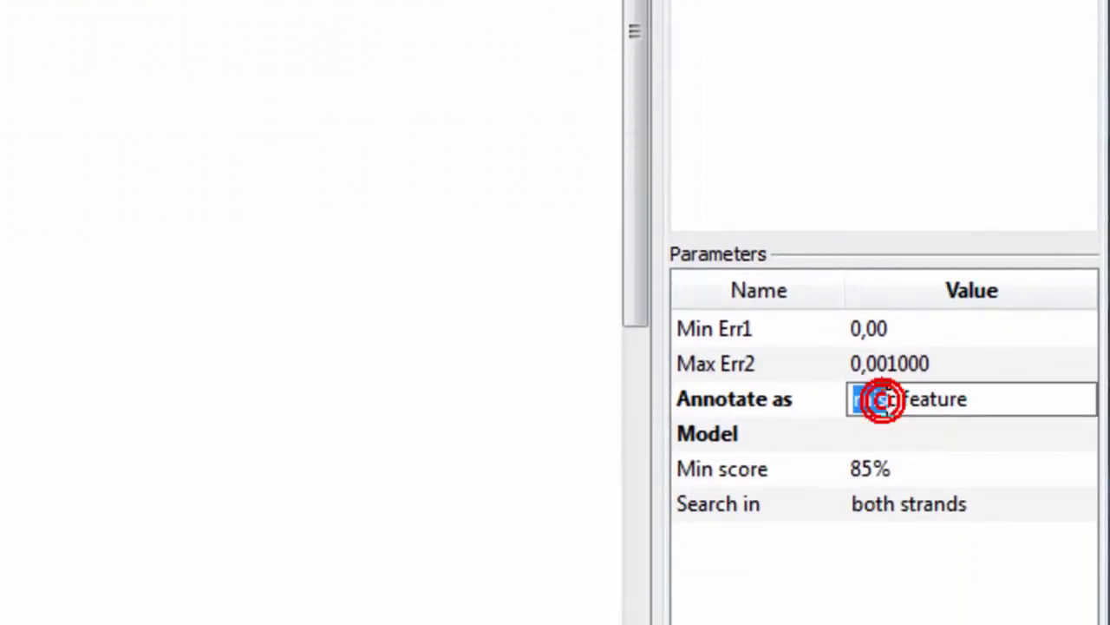
pyautogui.moveTo(981, 399); pyautogui.dragTo(841, 398)
pyautogui.write('tfbs')
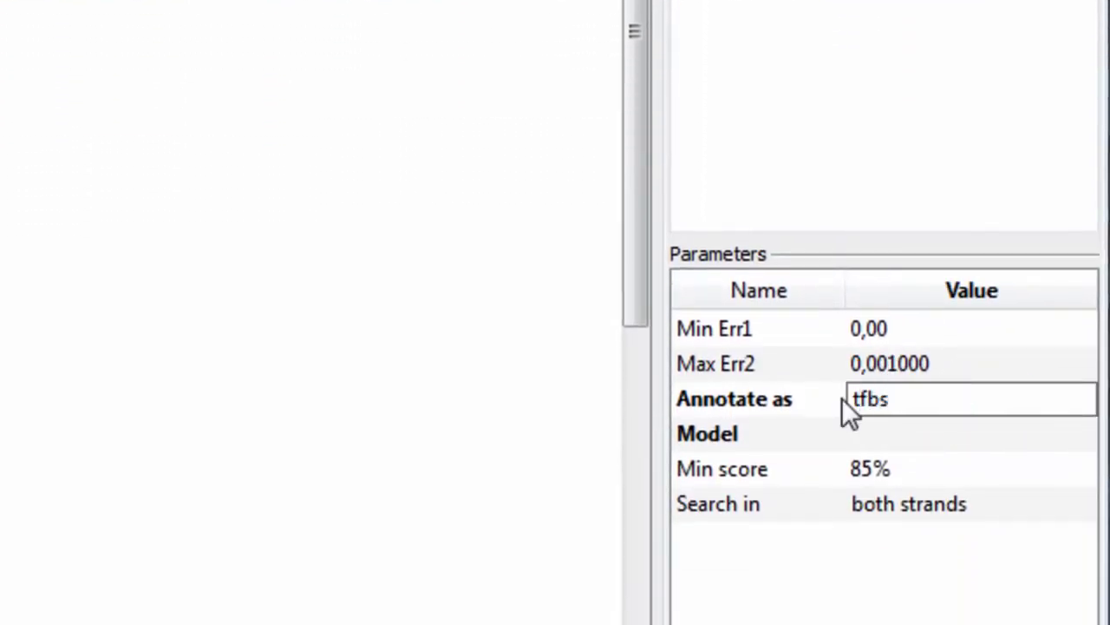
pyautogui.press('Return')
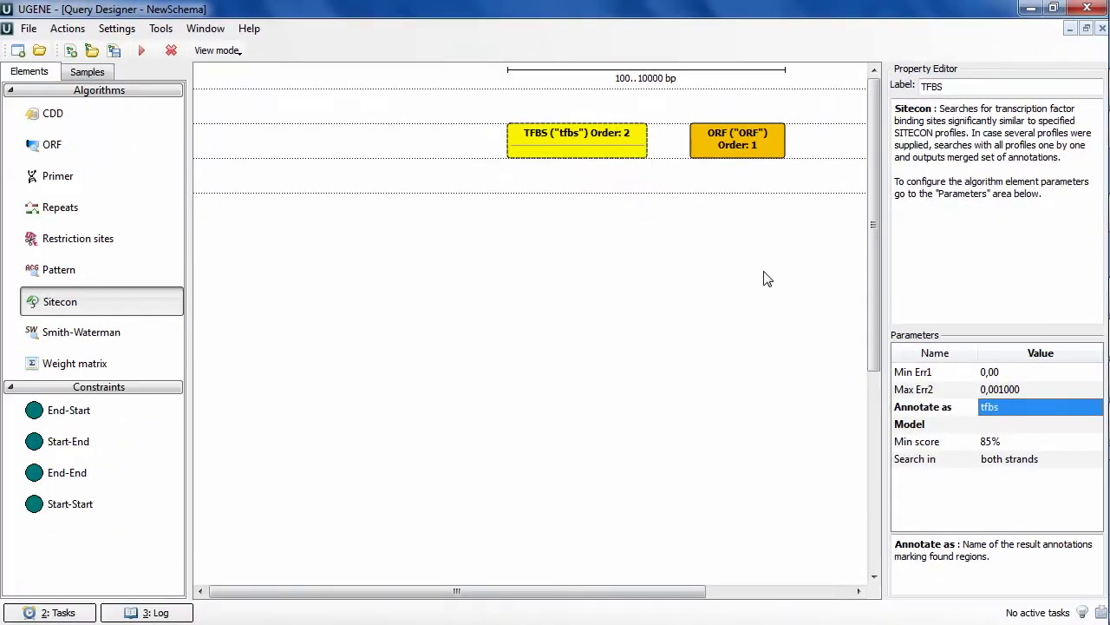
# Set the TFBS element's Min Err1 to 0,20 and Max Err2 to 0,001100
pyautogui.click(1008, 372)
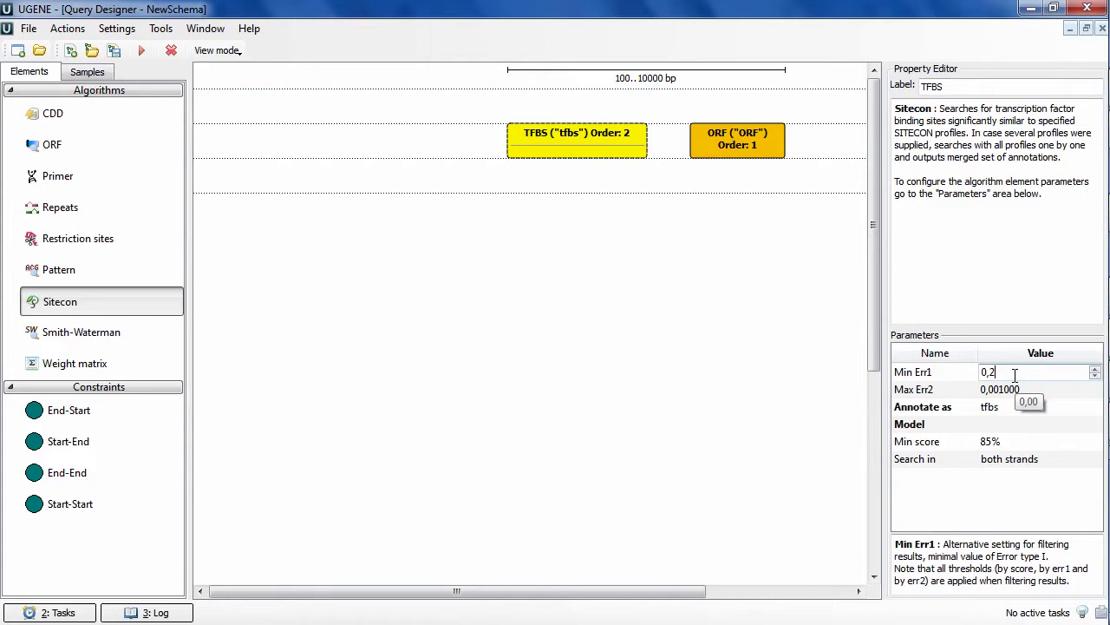
pyautogui.press('Return')
pyautogui.click(1016, 391)
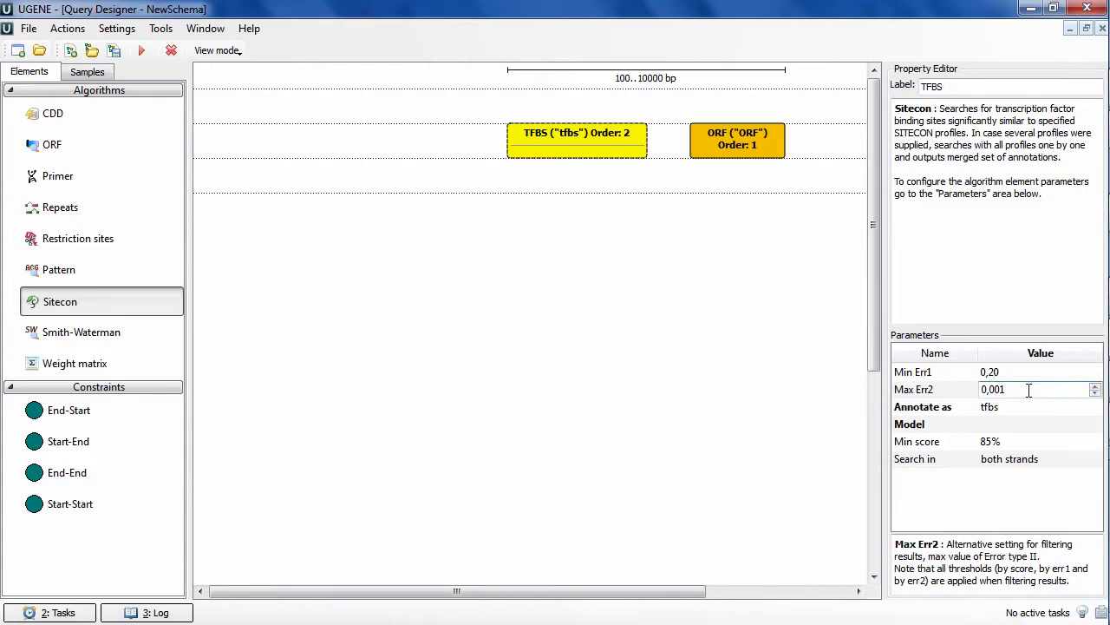
pyautogui.write('1')
pyautogui.press('Return')
# Load CLOCK.sitecon as the TFBS element's model file
pyautogui.click(1016, 424)
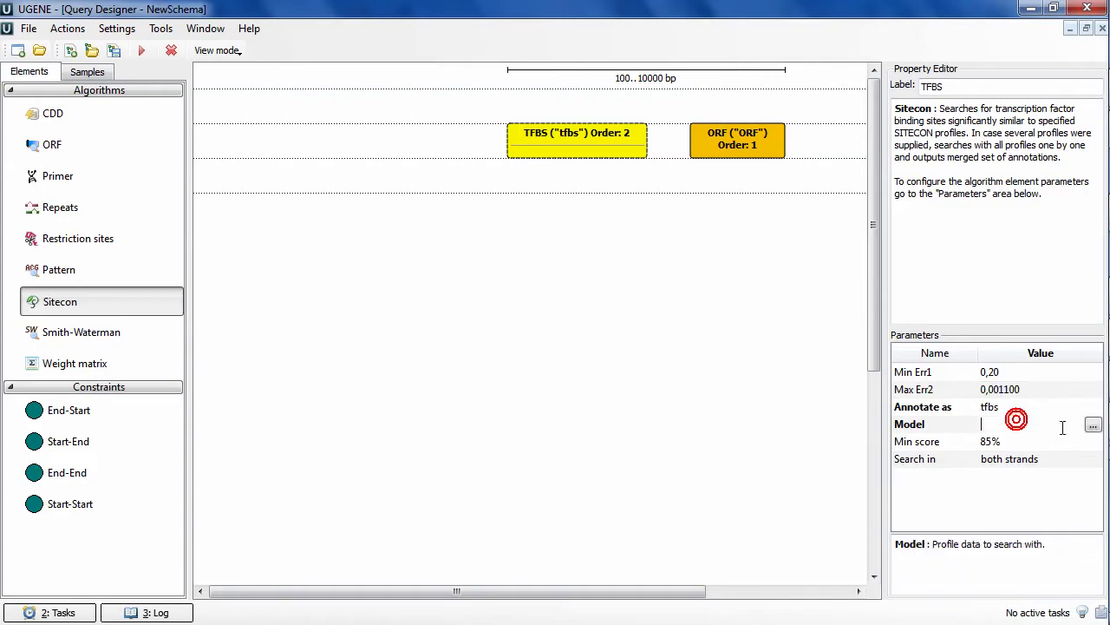
pyautogui.click(1093, 426)
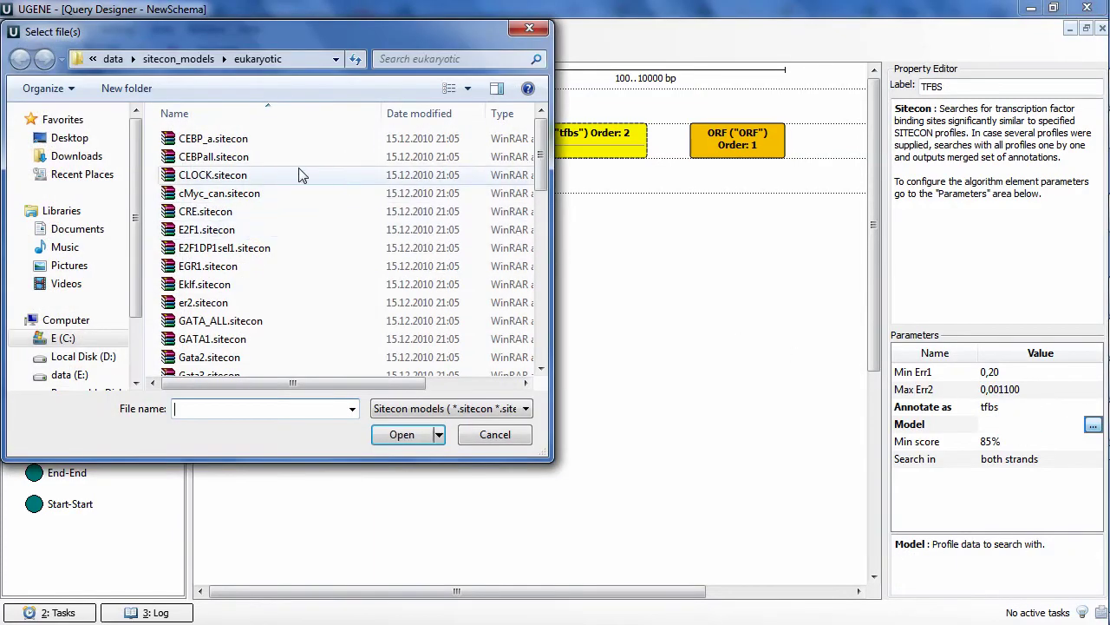
pyautogui.click(225, 174)
pyautogui.click(420, 436)
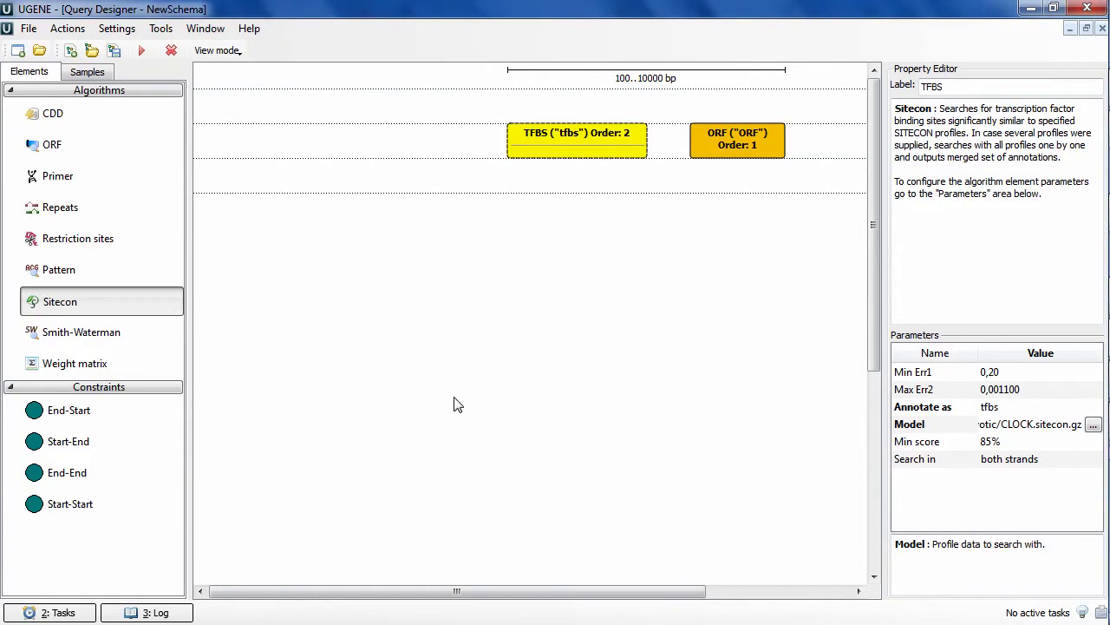
# Change the ORF element's Min length from 100 to 1000 bp
pyautogui.click(720, 142)
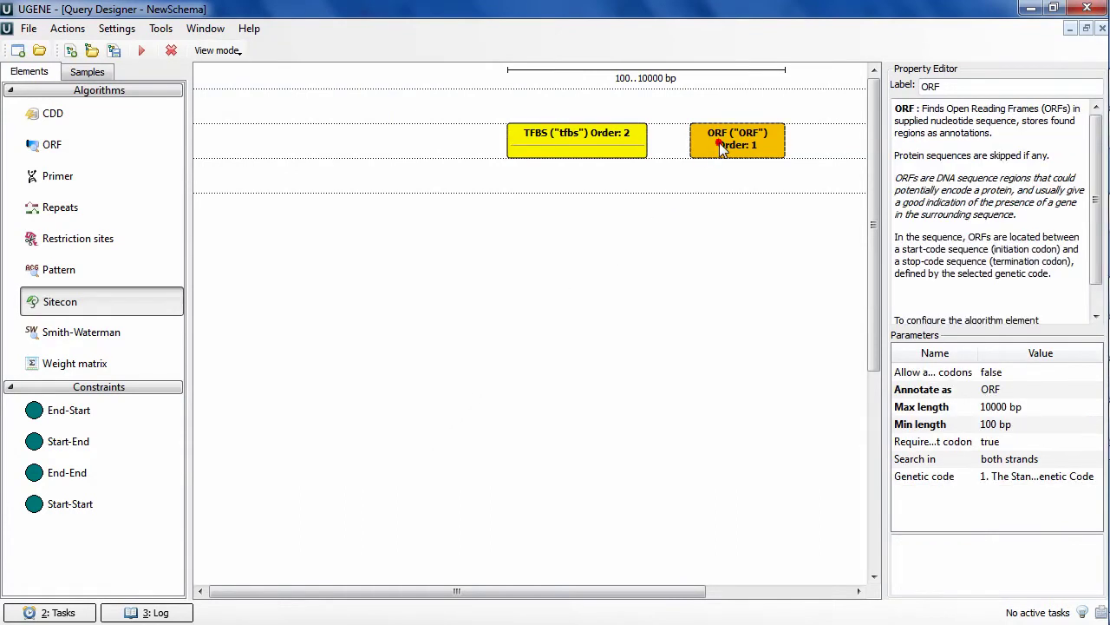
pyautogui.click(990, 425)
pyautogui.moveTo(984, 425); pyautogui.dragTo(993, 425)
pyautogui.click(994, 425)
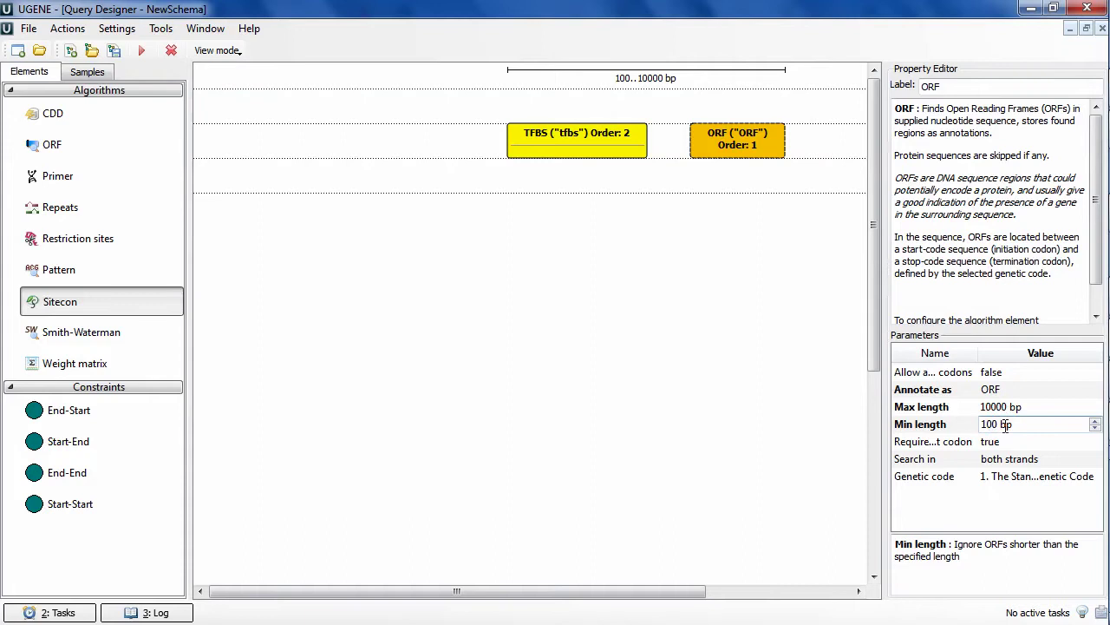
pyautogui.write('0')
pyautogui.press('Return')
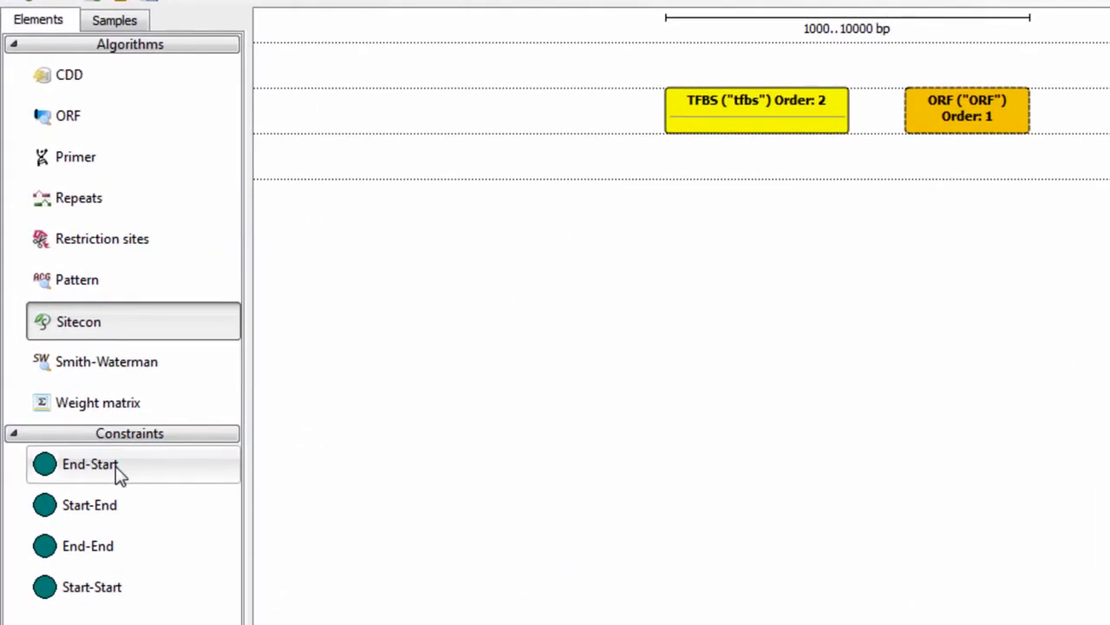
# Drag an End-Start constraint onto the schema and attach it from TFBS to ORF
pyautogui.click(115, 466)
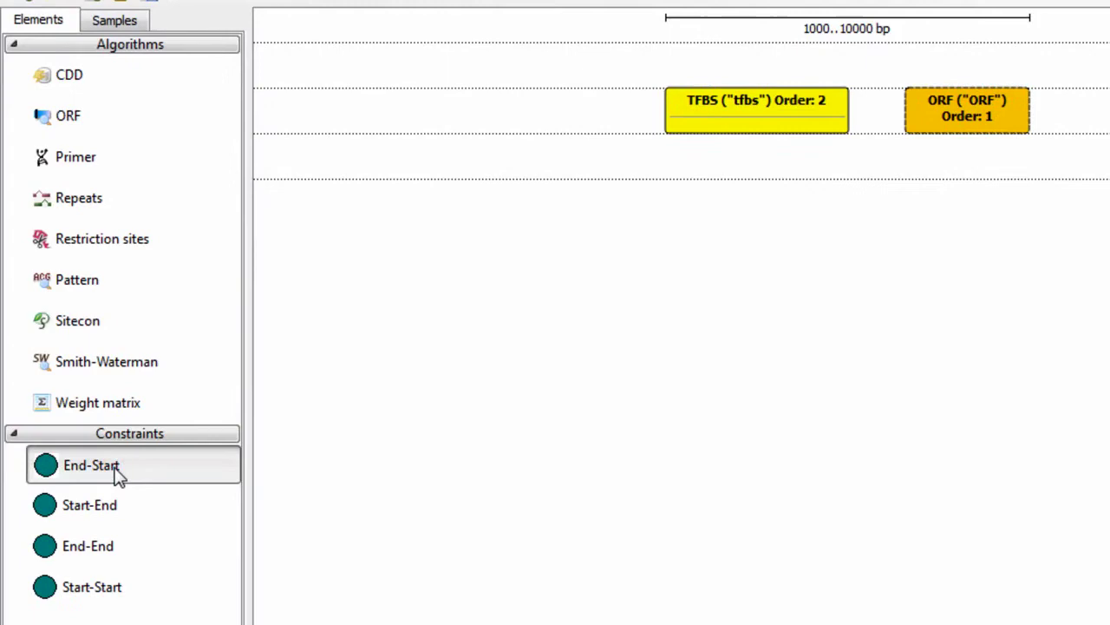
pyautogui.moveTo(115, 466); pyautogui.dragTo(873, 127)
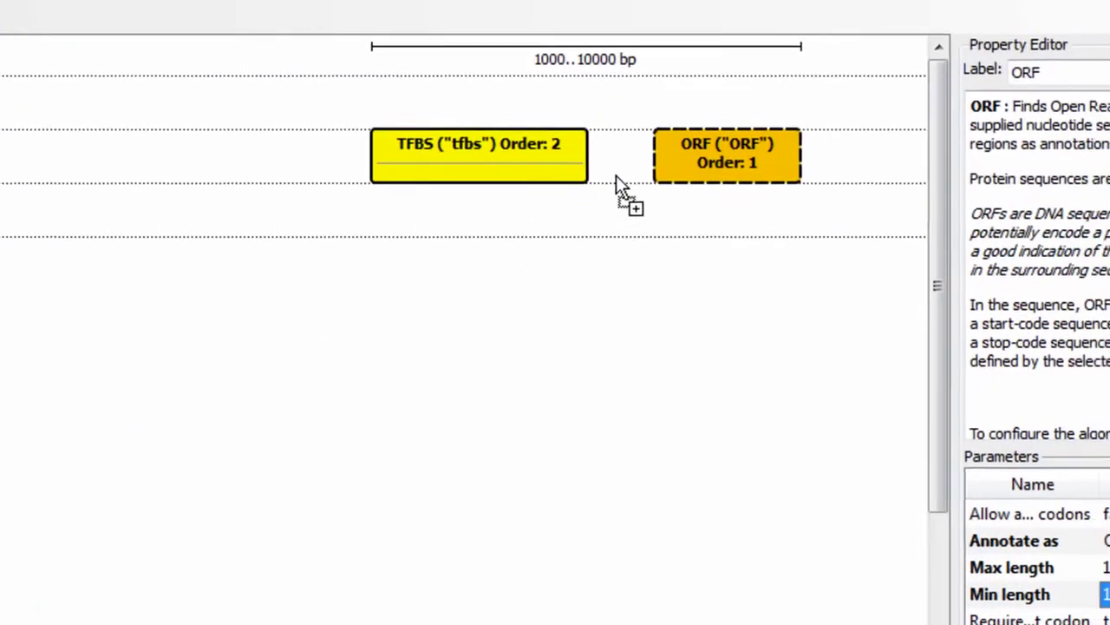
pyautogui.moveTo(615, 178)
pyautogui.mouseDown()
pyautogui.moveTo(532, 194)
pyautogui.moveTo(640, 182)
pyautogui.moveTo(605, 193)
pyautogui.mouseUp()
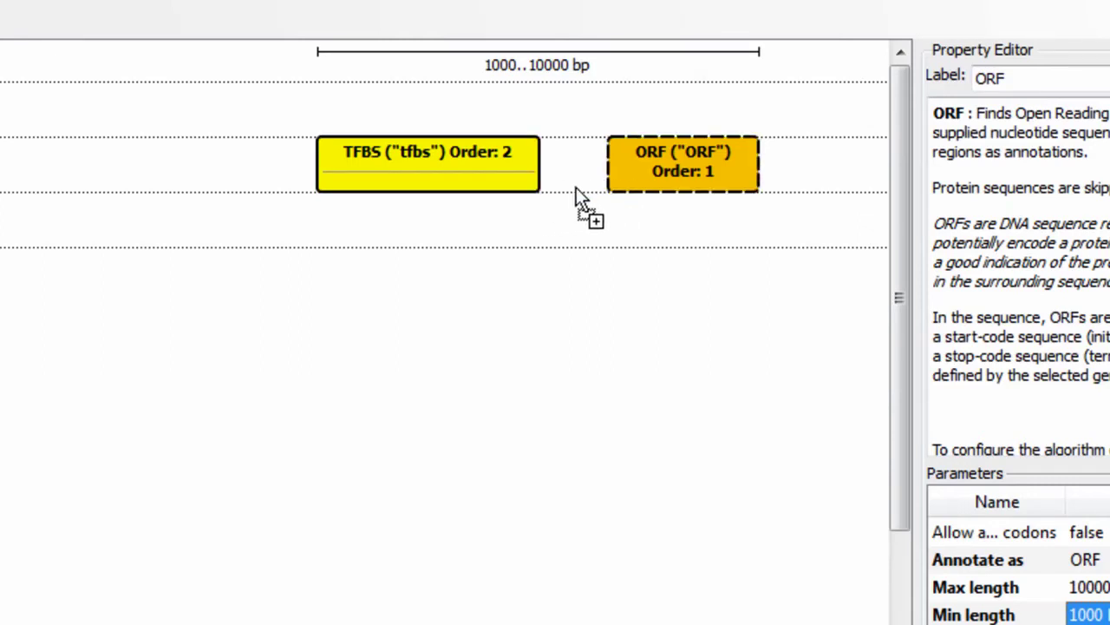
pyautogui.moveTo(575, 187); pyautogui.dragTo(576, 194)
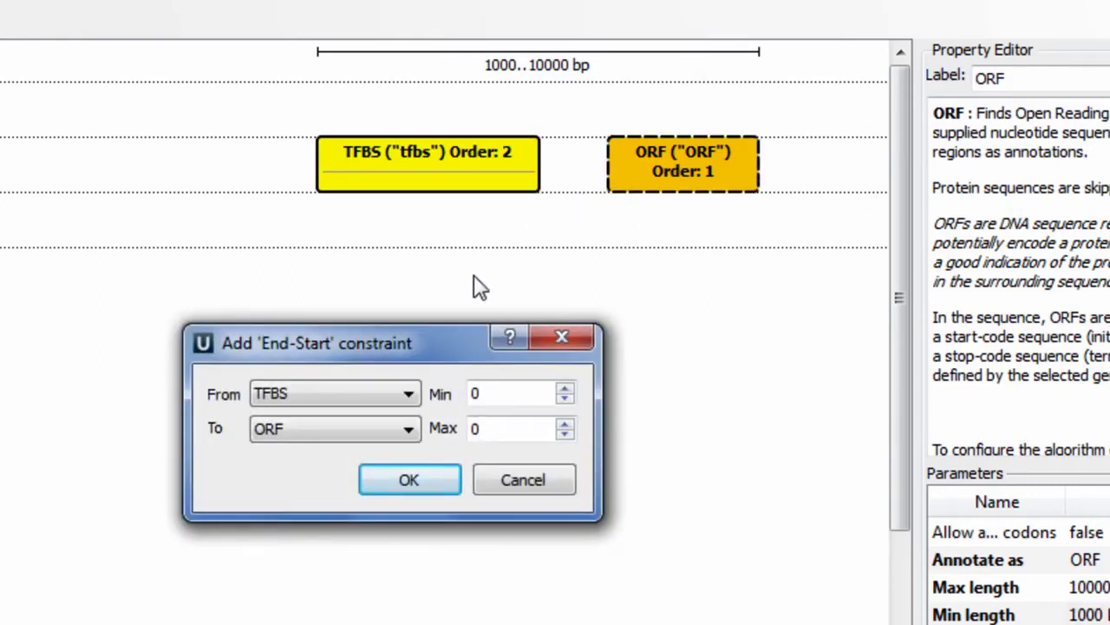
# Keep ORF as the target and set the constraint distance to 0..150 bp
pyautogui.click(301, 432)
pyautogui.click(301, 432)
pyautogui.click(493, 388)
pyautogui.click(498, 428)
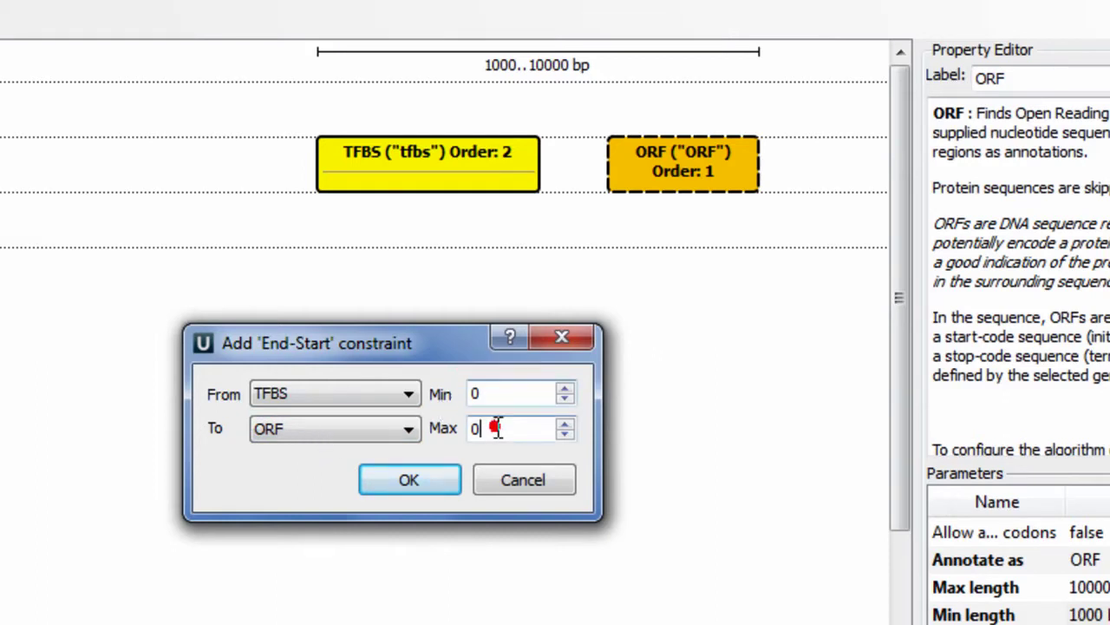
pyautogui.moveTo(503, 431); pyautogui.dragTo(460, 442)
pyautogui.write('150')
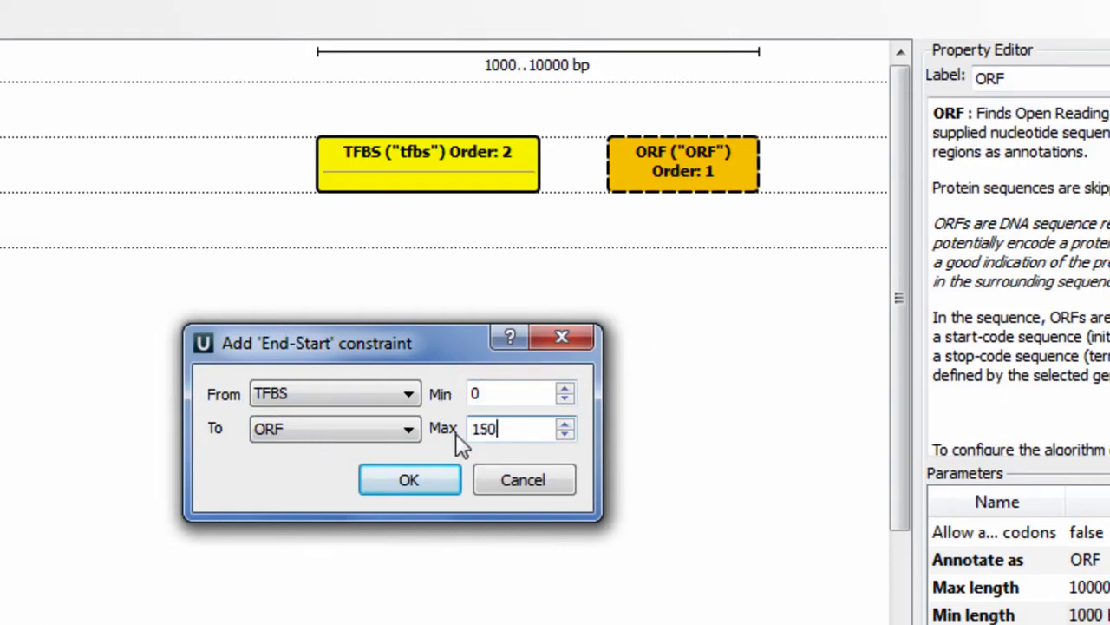
pyautogui.click(436, 481)
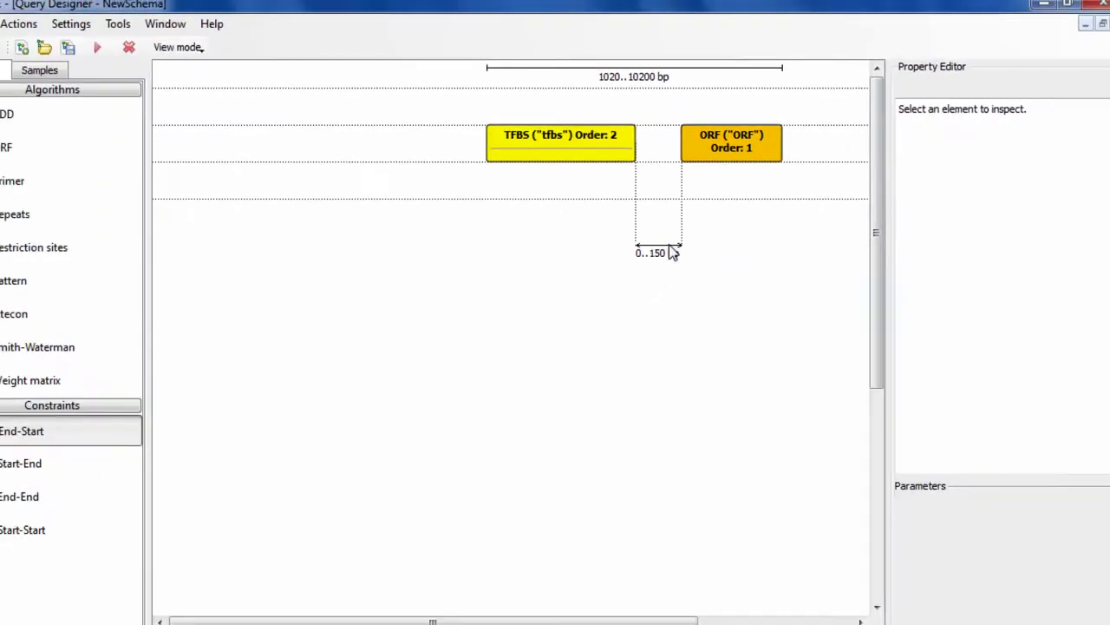
# Inspect the 0..150 bp constraint's distances, then drag a Pattern element beside TFBS
pyautogui.click(674, 247)
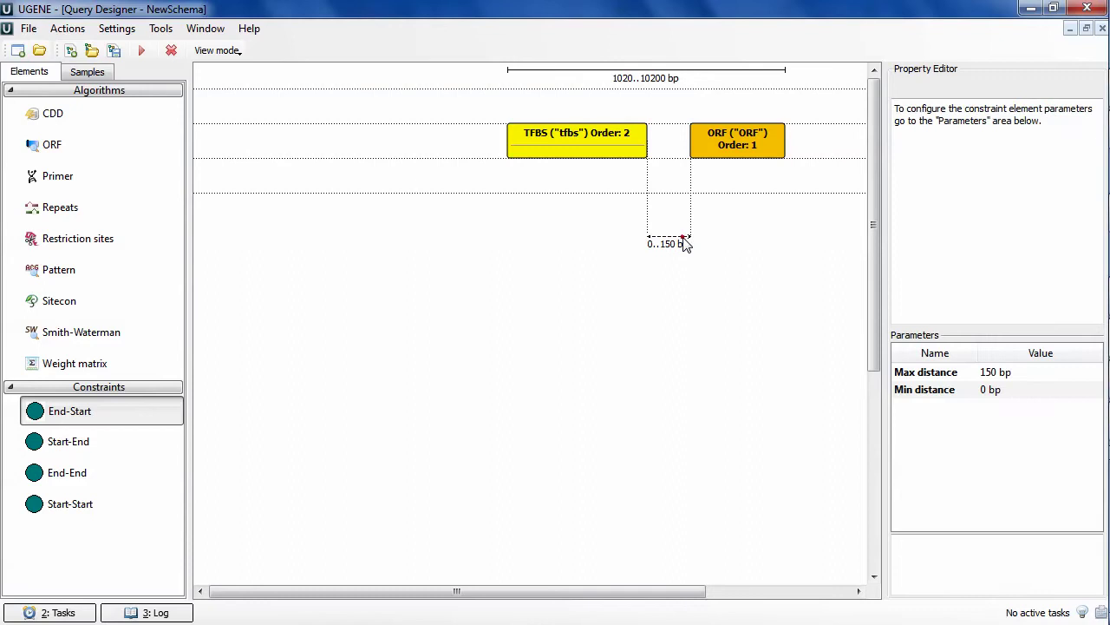
pyautogui.click(684, 239)
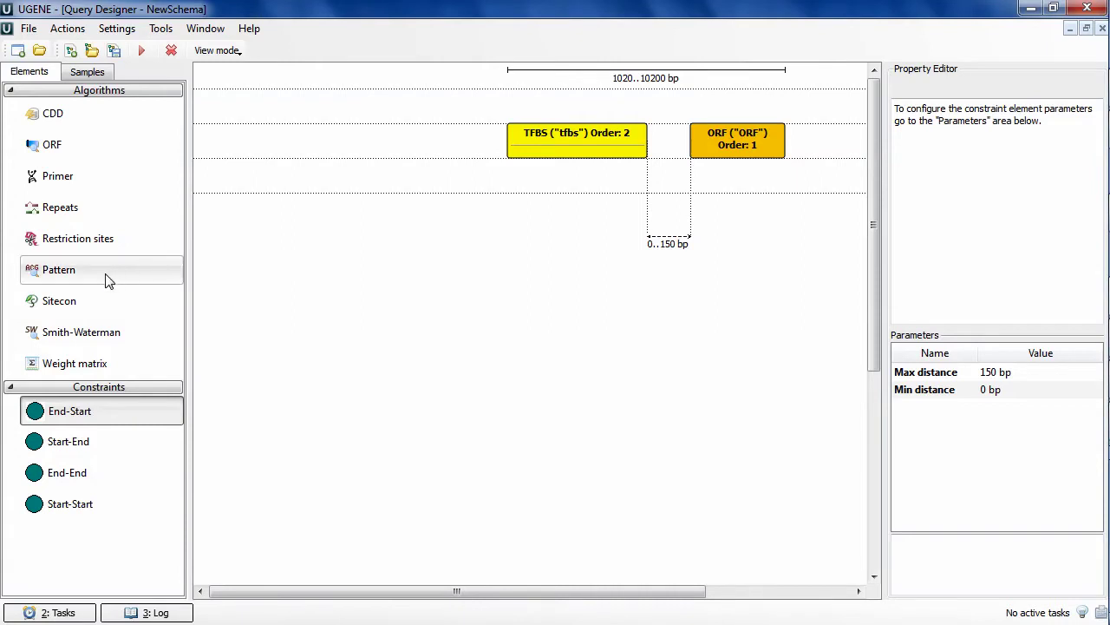
pyautogui.moveTo(106, 278); pyautogui.dragTo(321, 148)
# Set the Pattern element's pattern to TATA and annotate its matches as tata-box
pyautogui.click(415, 143)
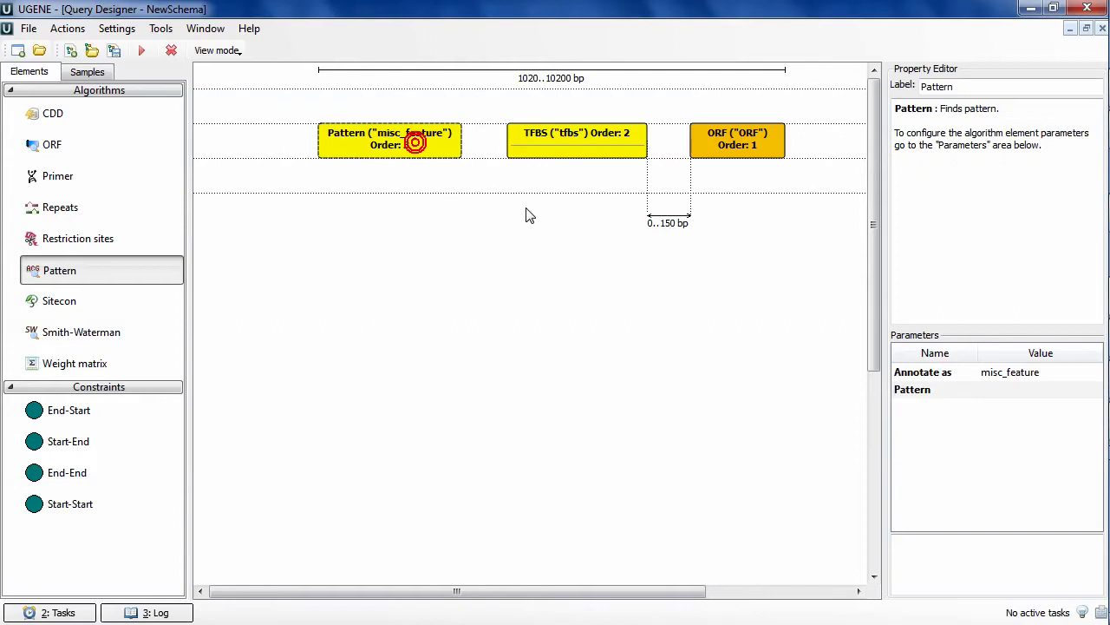
pyautogui.click(993, 390)
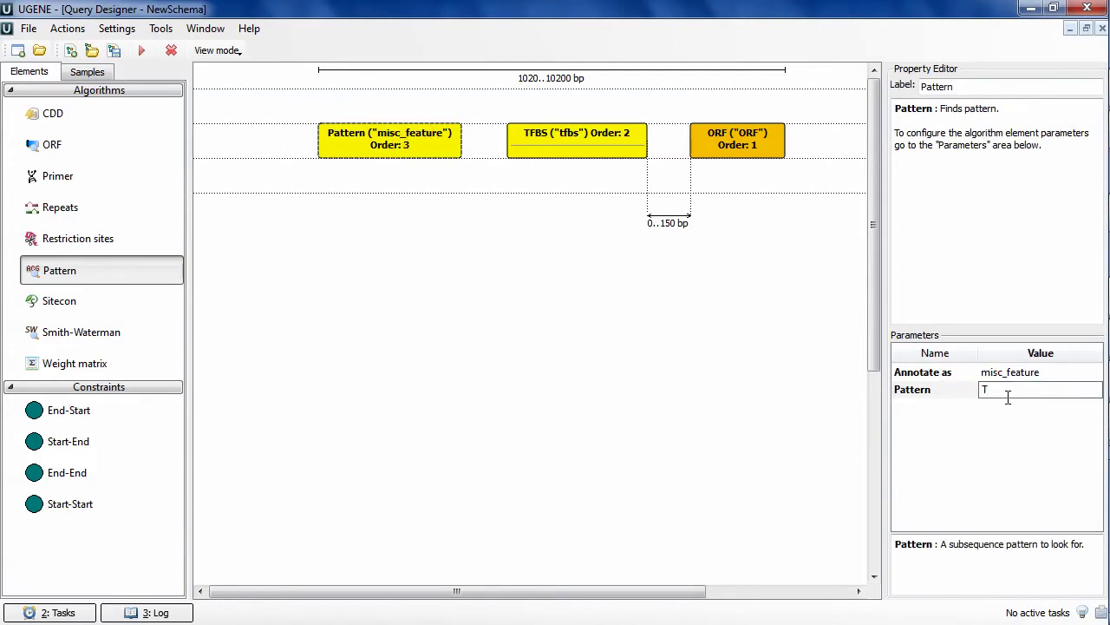
pyautogui.write('TATA')
pyautogui.press('Return')
pyautogui.click(1073, 373)
pyautogui.write('t')
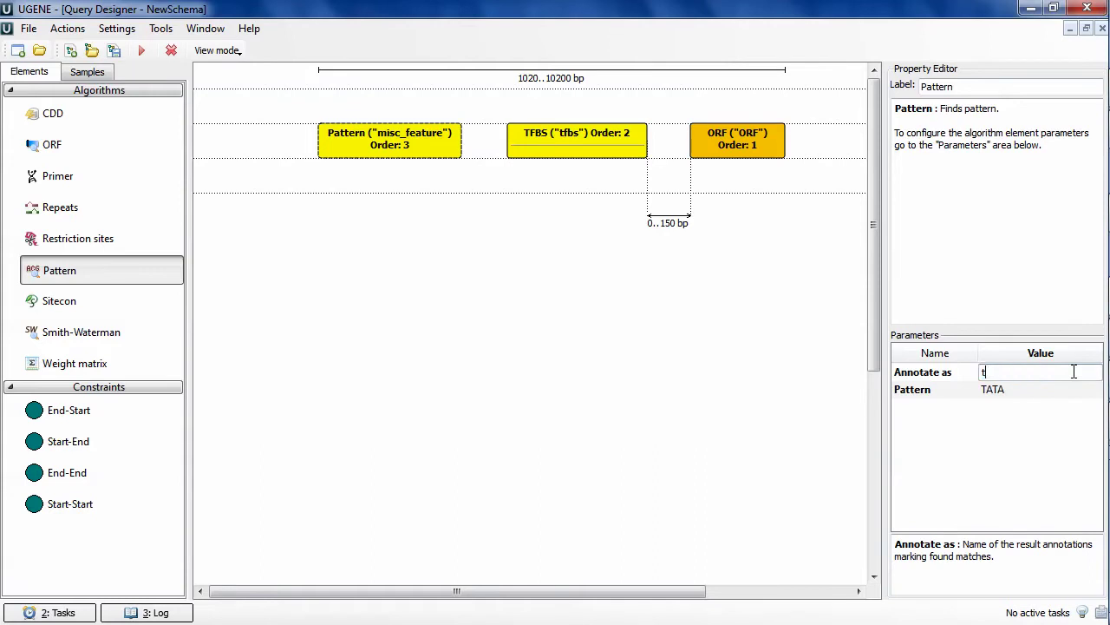
pyautogui.write('ata-box')
pyautogui.press('Return')
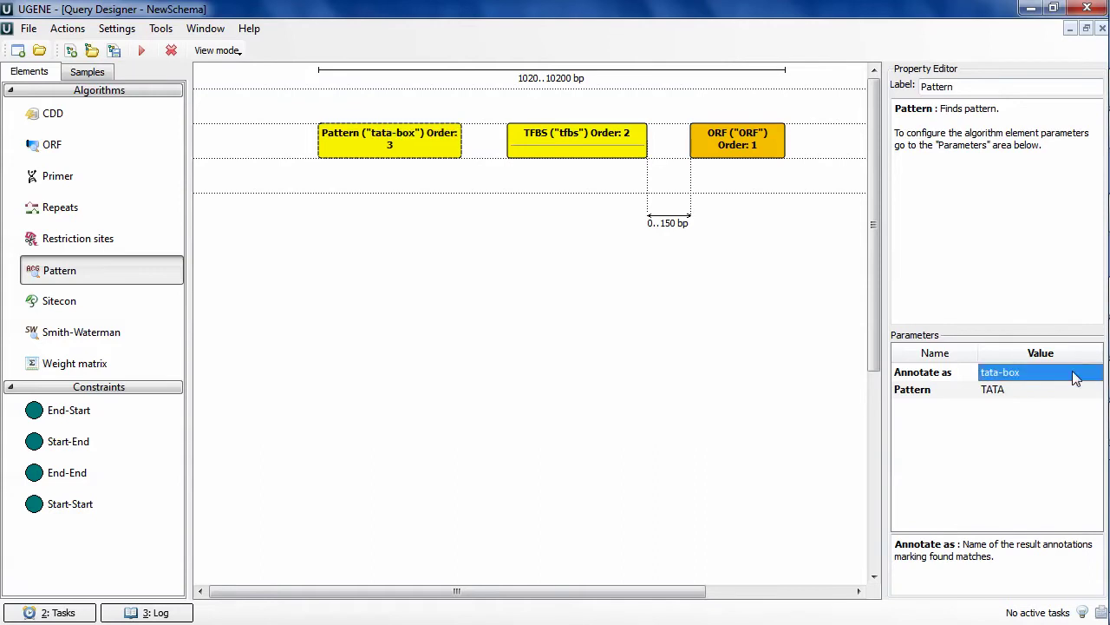
# Rename the Pattern element's label to TATA
pyautogui.doubleClick(984, 87)
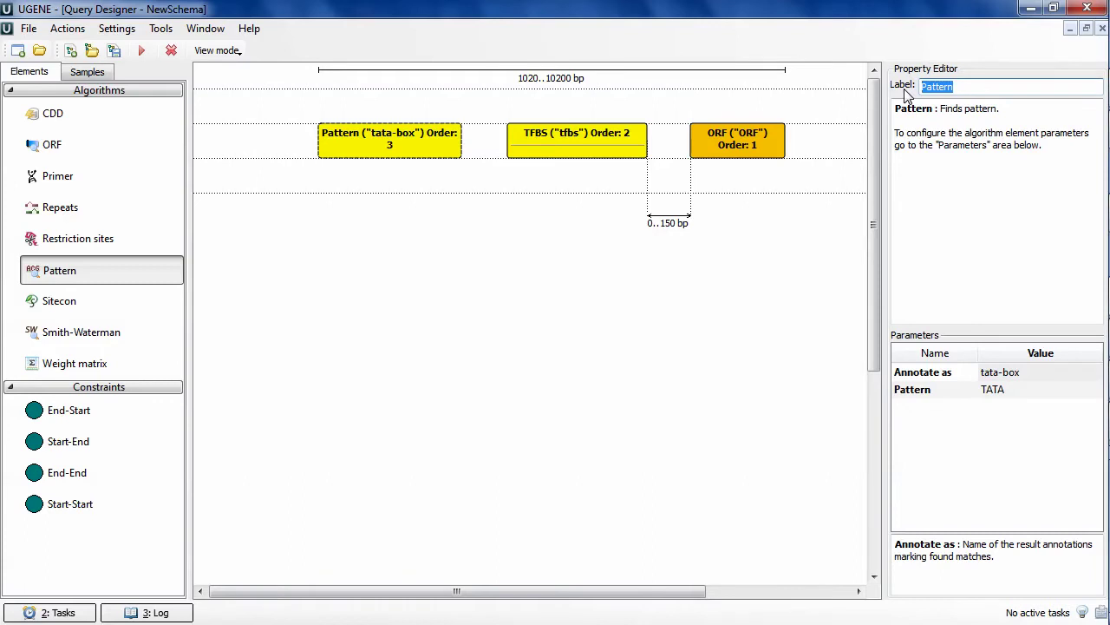
pyautogui.write('TATA')
pyautogui.press('Return')
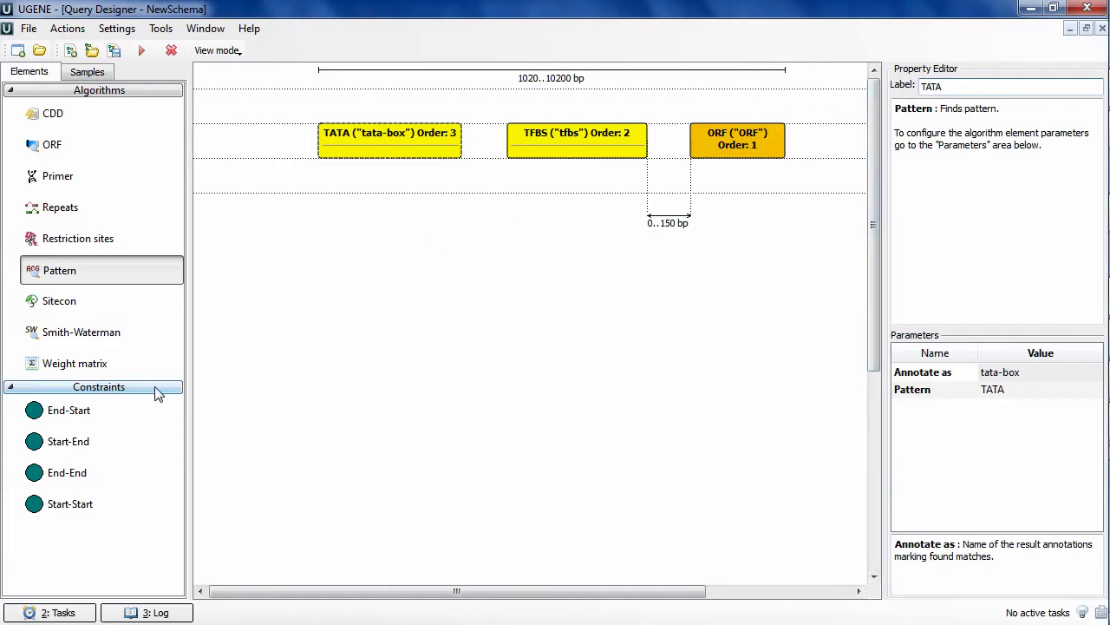
# Add an End-Start constraint from TATA to ORF with a 0..150 bp distance
pyautogui.click(123, 410)
pyautogui.moveTo(123, 411); pyautogui.dragTo(432, 193)
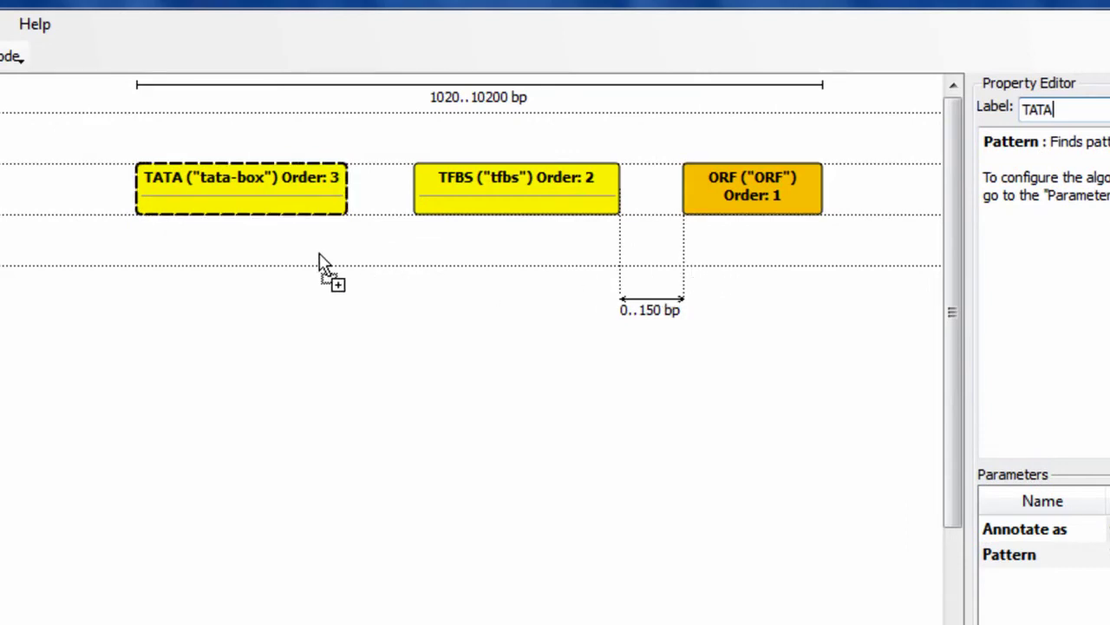
pyautogui.moveTo(319, 261); pyautogui.dragTo(492, 291)
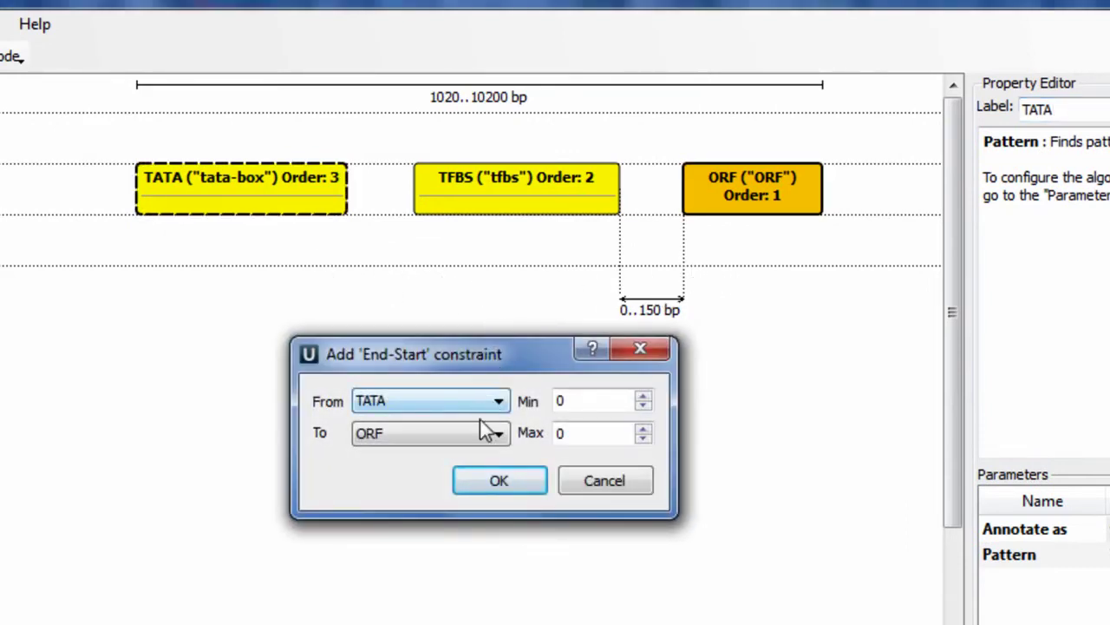
pyautogui.moveTo(587, 431); pyautogui.dragTo(555, 433)
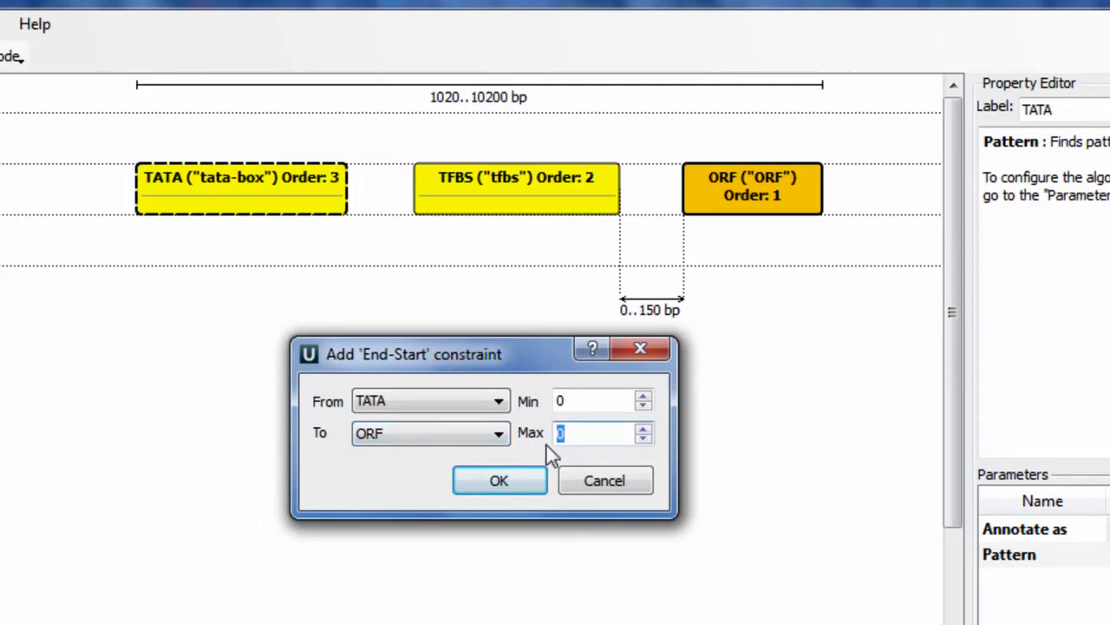
pyautogui.write('150')
pyautogui.click(524, 488)
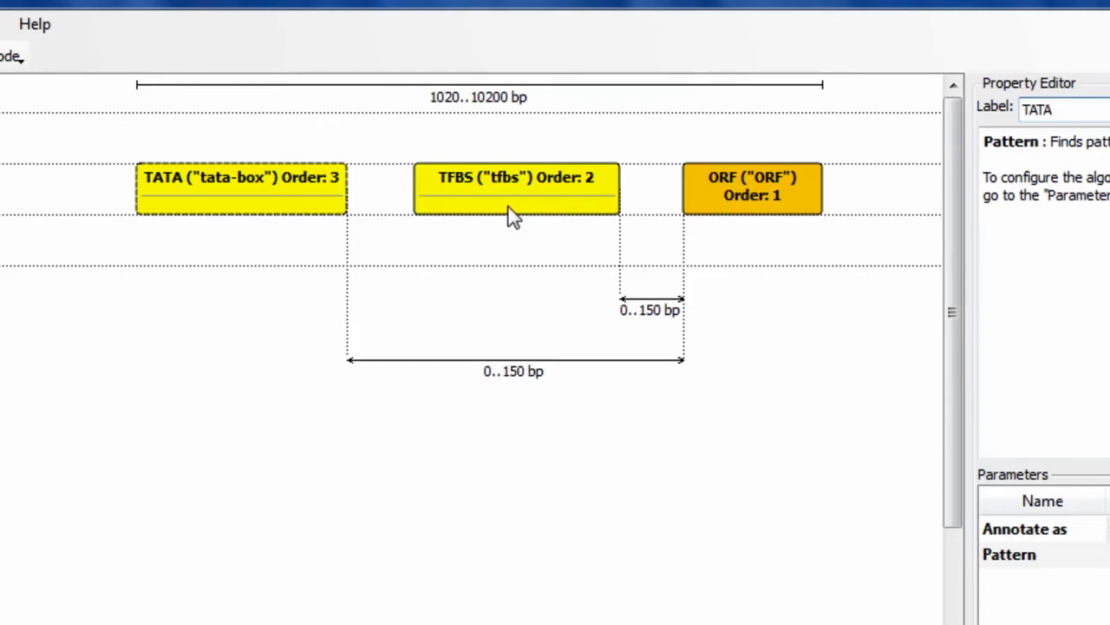
# Move TATA to Order 1, shifting ORF to Order 2 and leaving TFBS at 3
pyautogui.rightClick(321, 203)
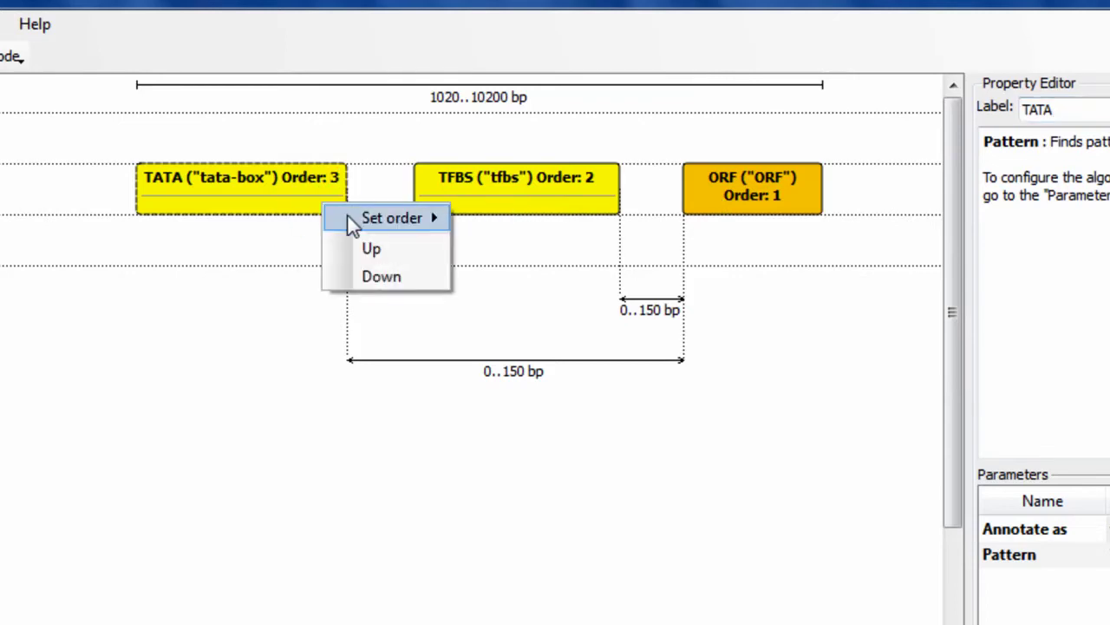
pyautogui.click(415, 277)
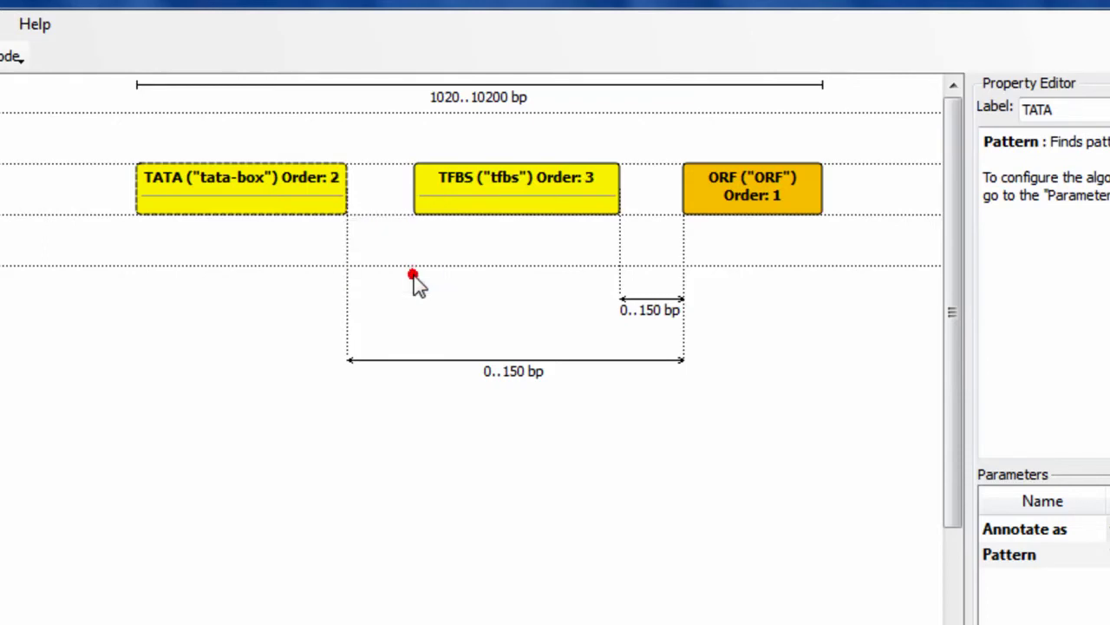
pyautogui.rightClick(323, 206)
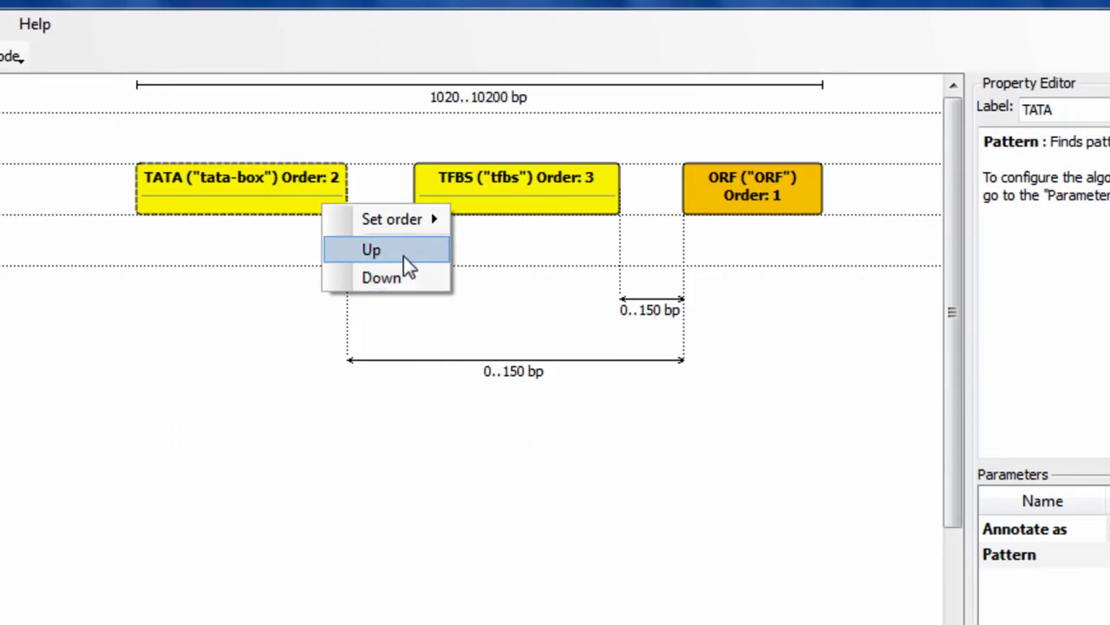
pyautogui.moveTo(394, 224)
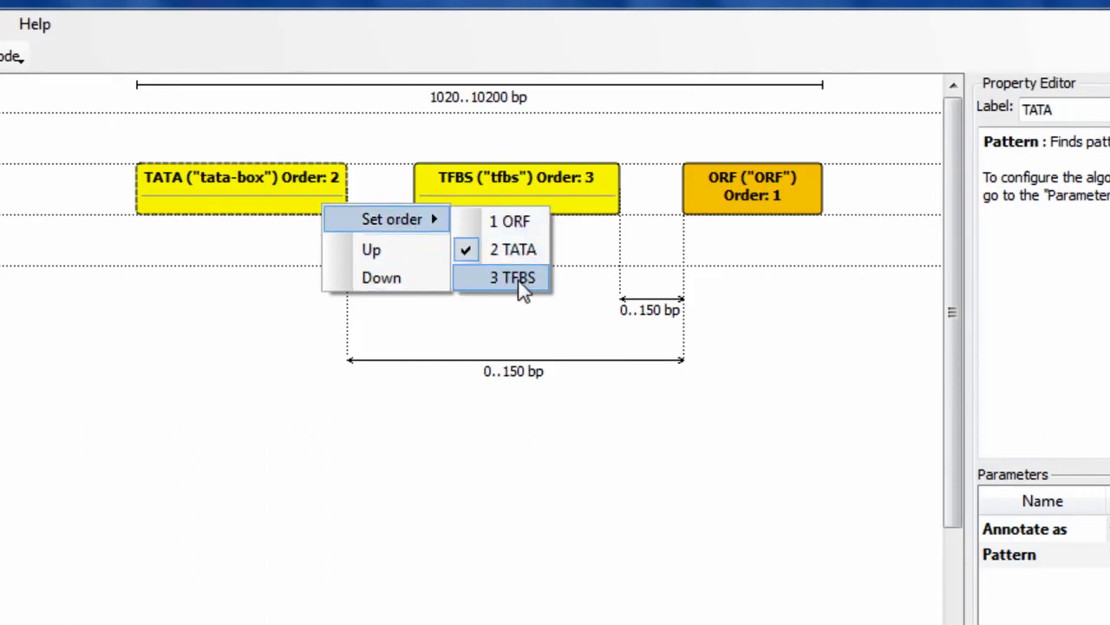
pyautogui.click(521, 222)
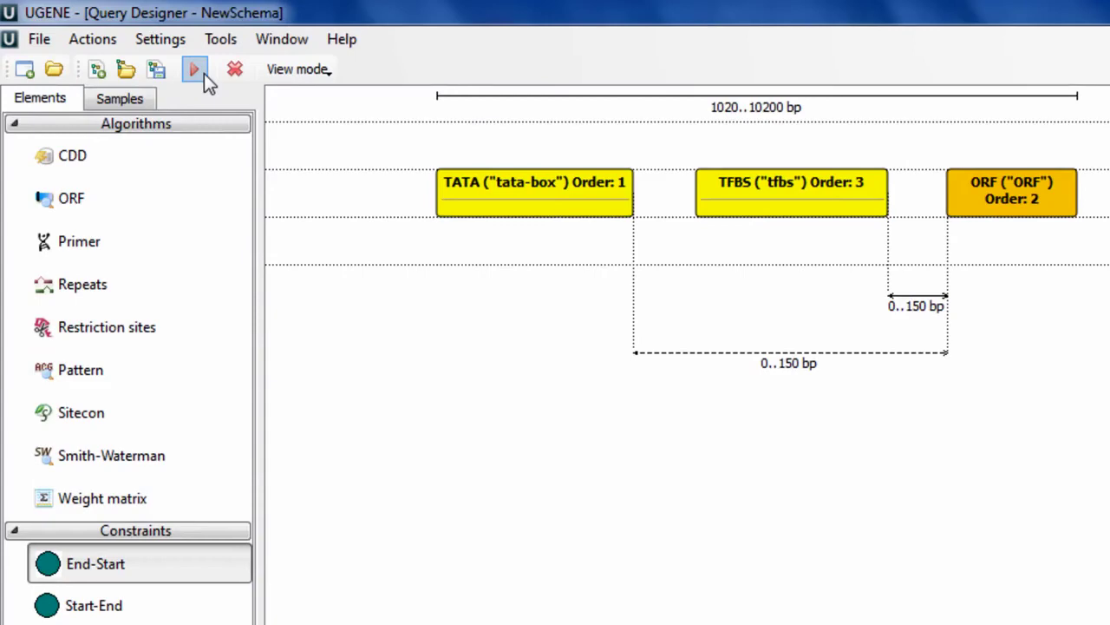
# In the Run schema dialog, load NC_007651.gb as the input sequence
pyautogui.click(194, 71)
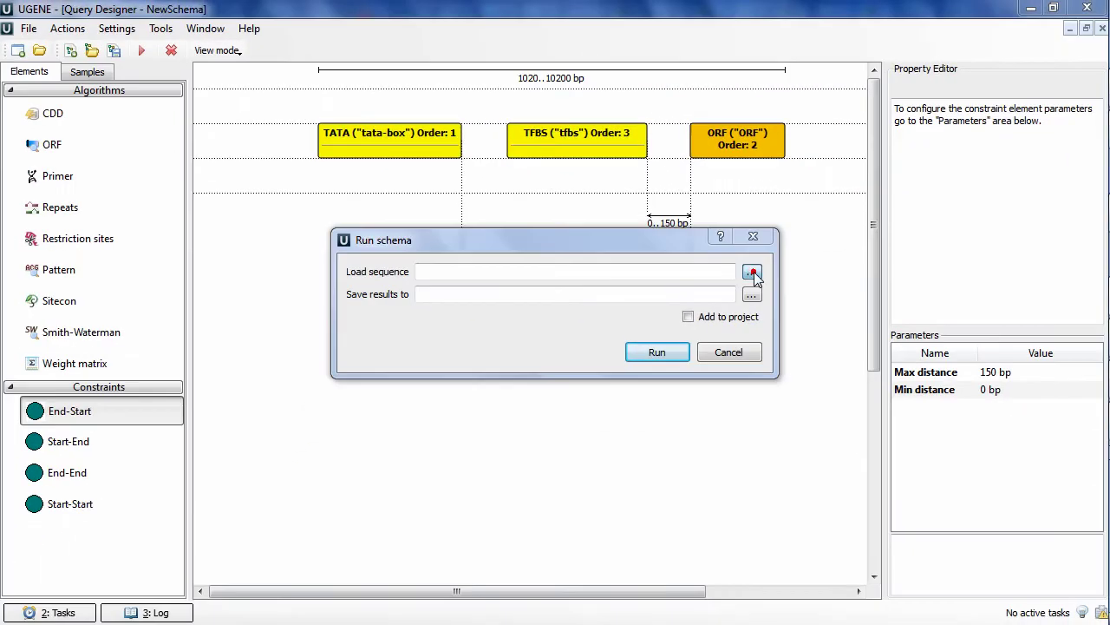
pyautogui.click(948, 332)
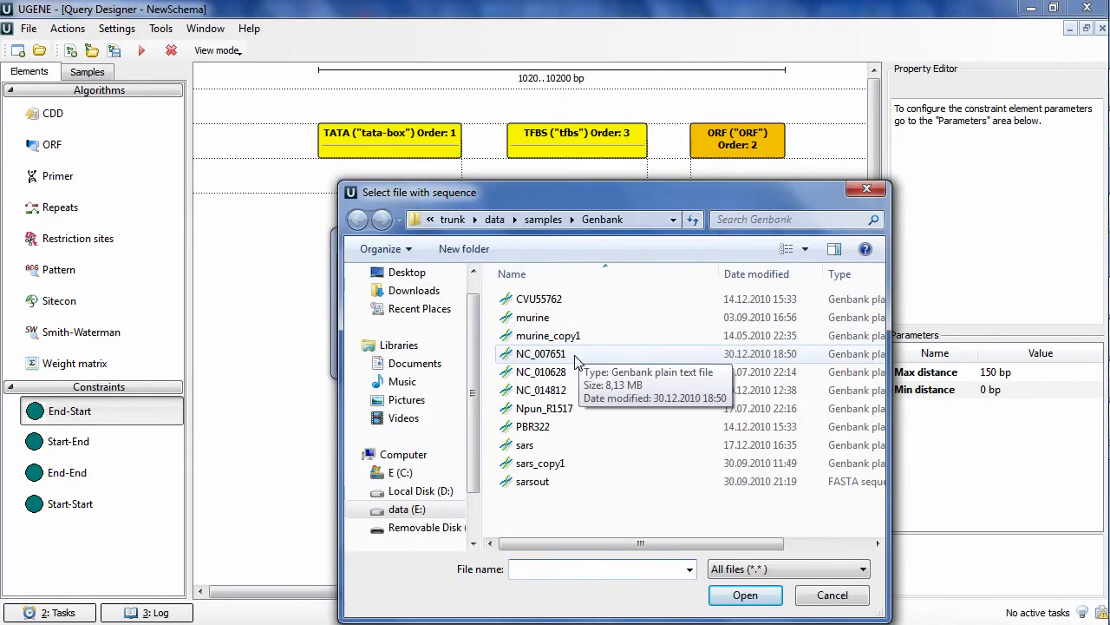
pyautogui.click(574, 356)
pyautogui.click(745, 595)
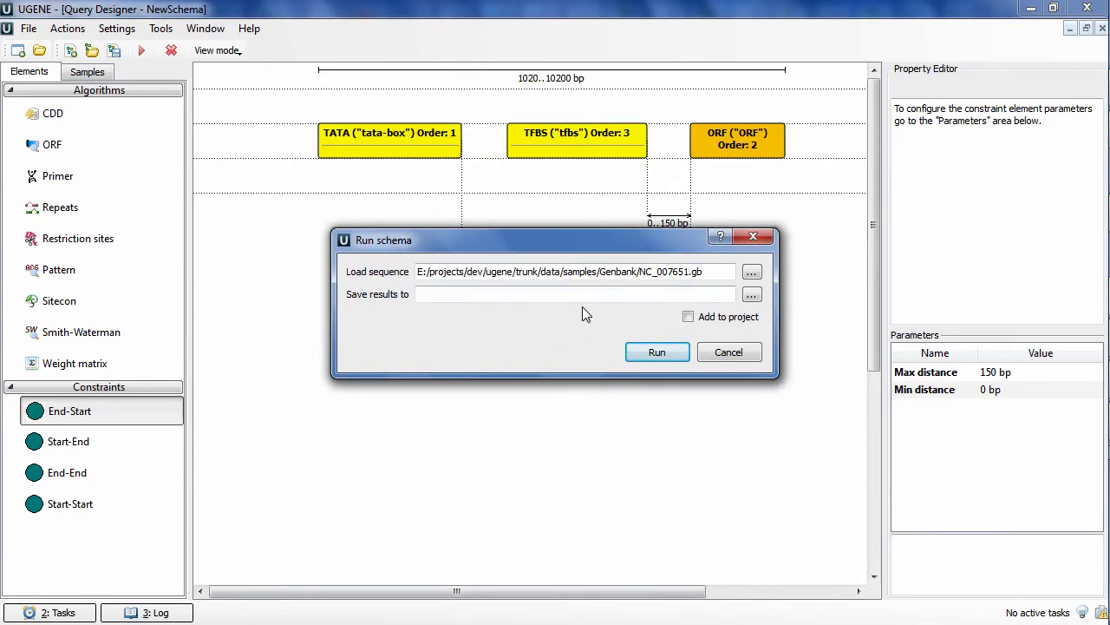
# Save results to results.gb in the Genbank folder and enable Add to project
pyautogui.click(751, 294)
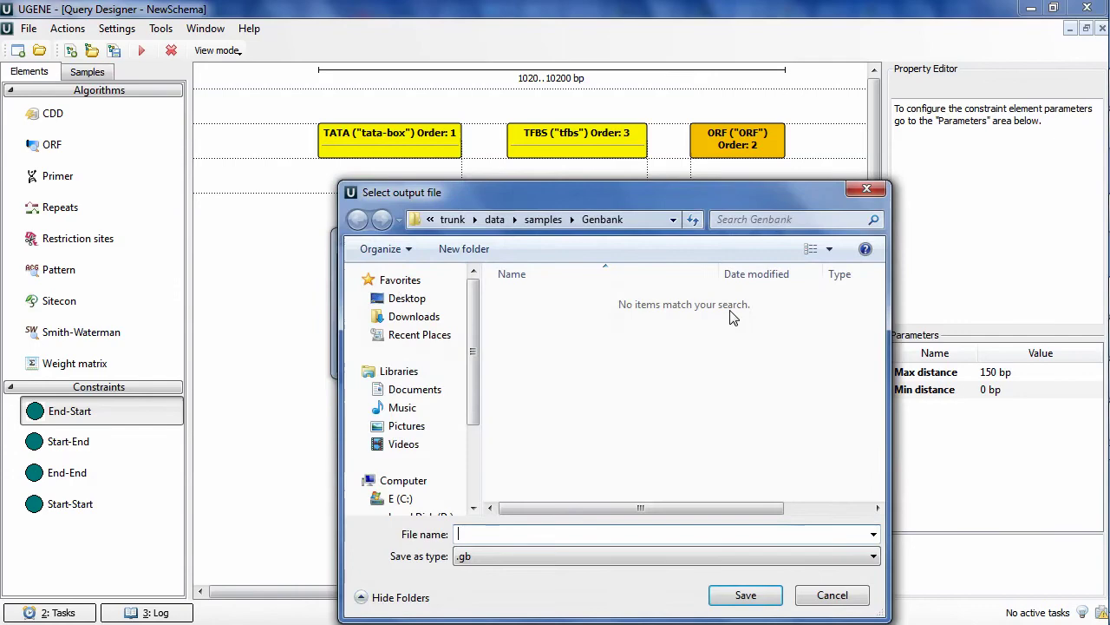
pyautogui.write('results')
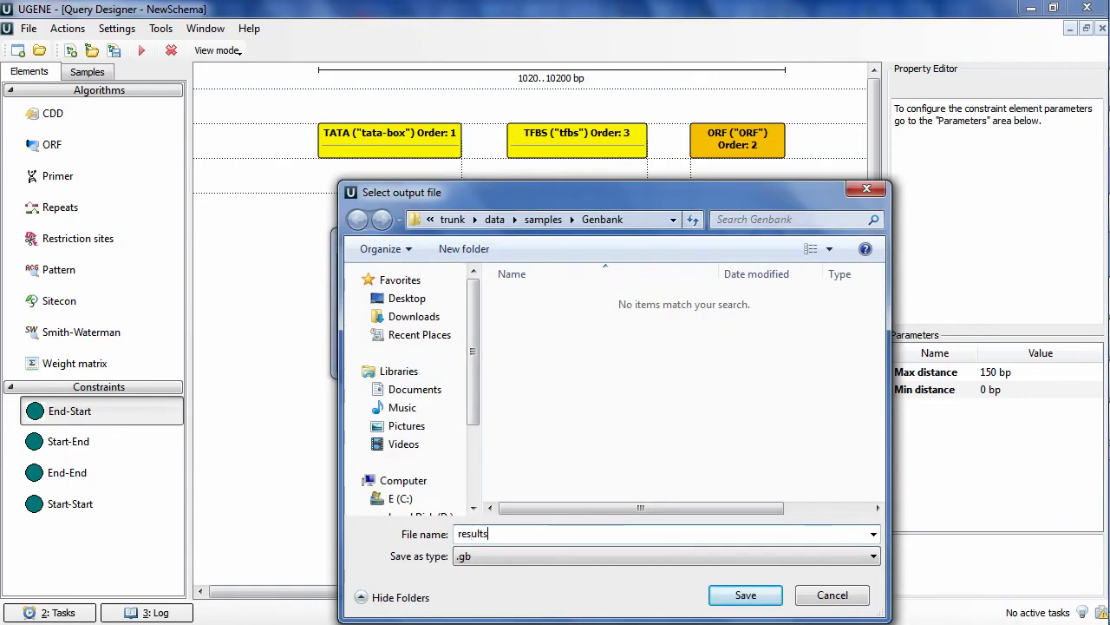
pyautogui.click(737, 596)
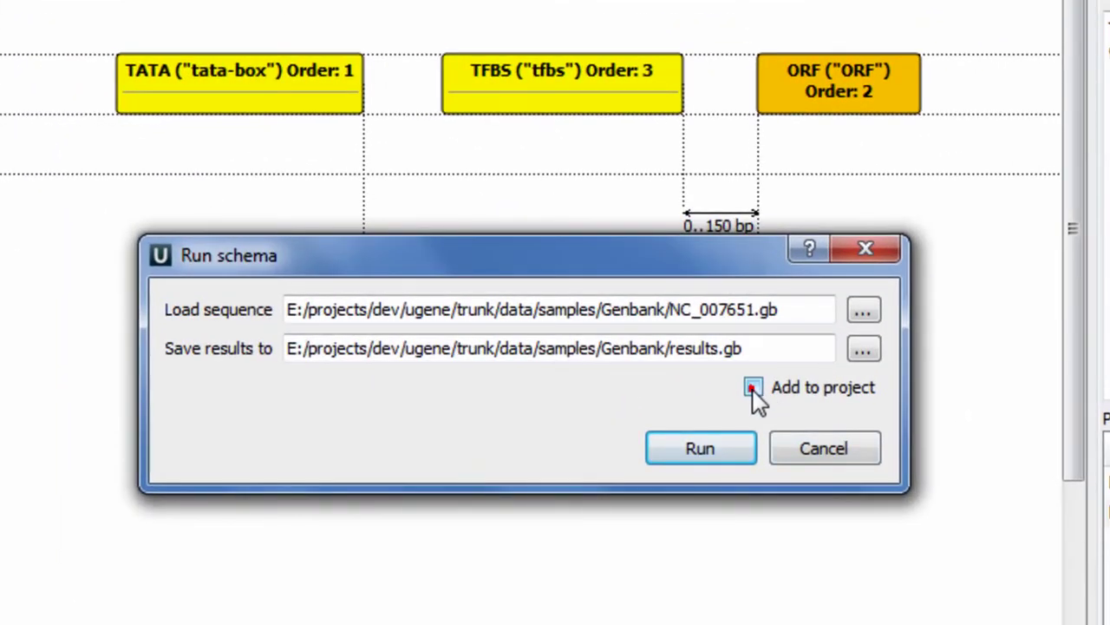
pyautogui.click(753, 388)
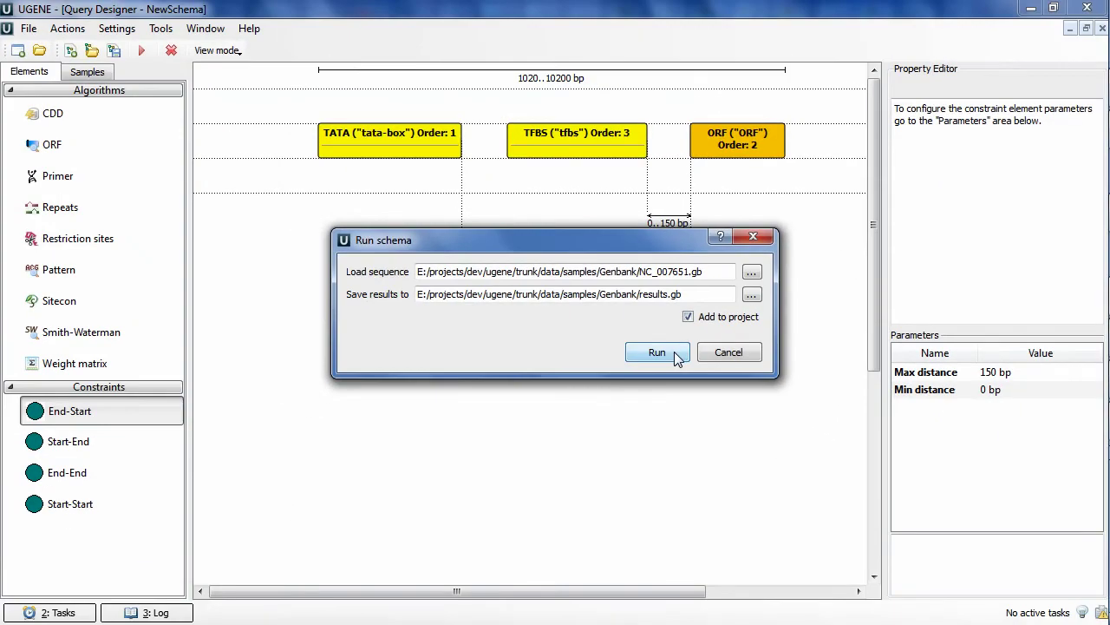
# Run the schema on NC_007651, then bring up options for the NC_007651 features entry
pyautogui.click(677, 358)
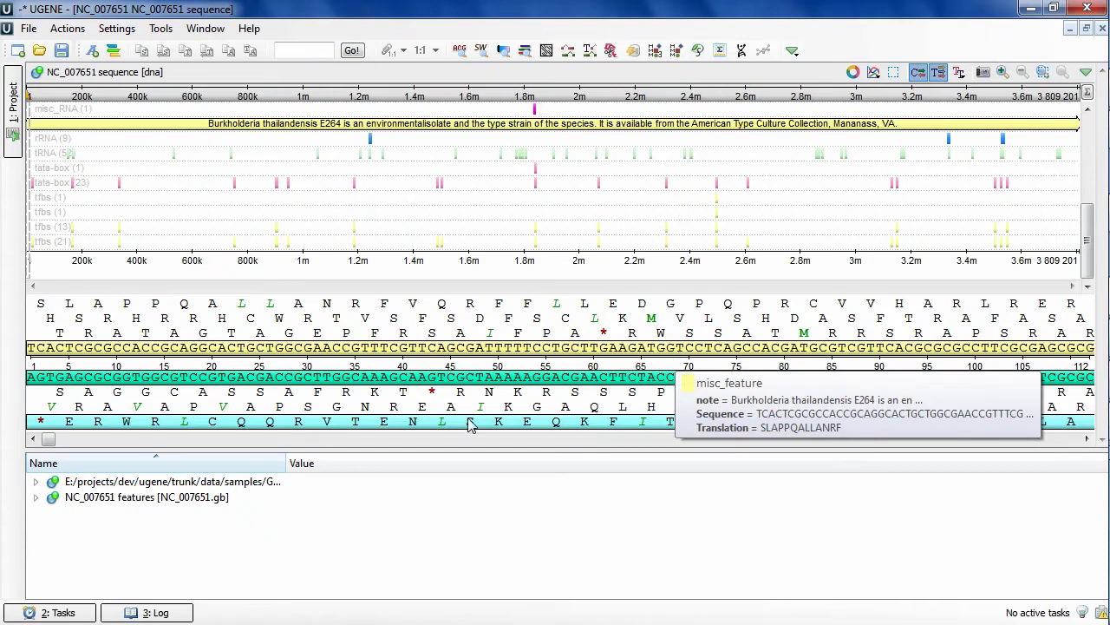
pyautogui.moveTo(287, 460); pyautogui.dragTo(473, 461)
pyautogui.rightClick(171, 501)
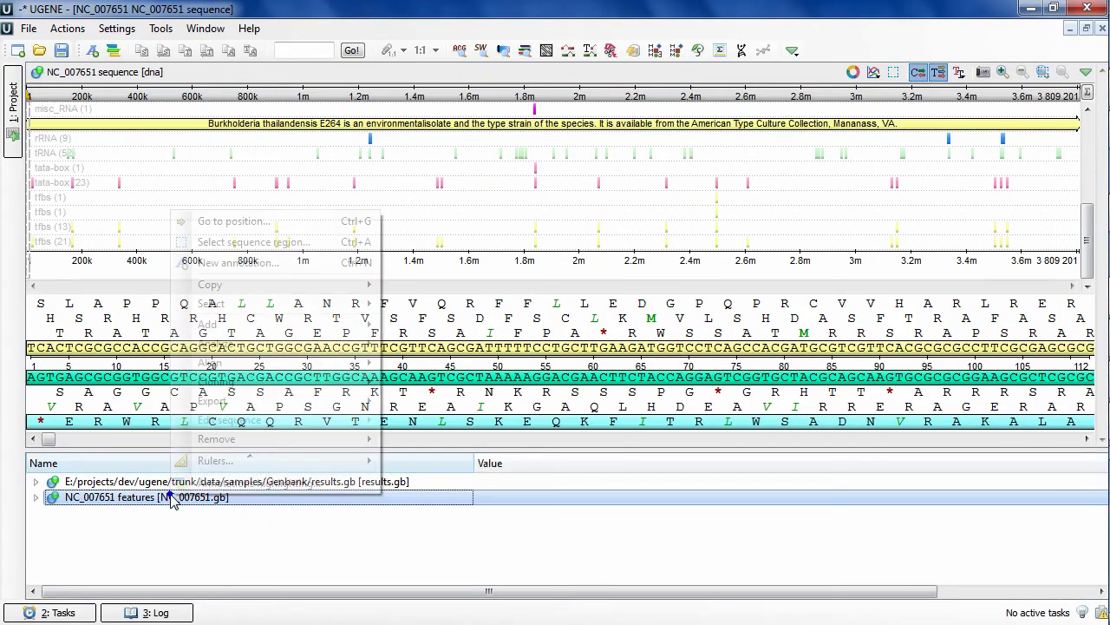
# Remove NC_007651 features from view and expand results.gb to list the grouped results
pyautogui.moveTo(367, 442)
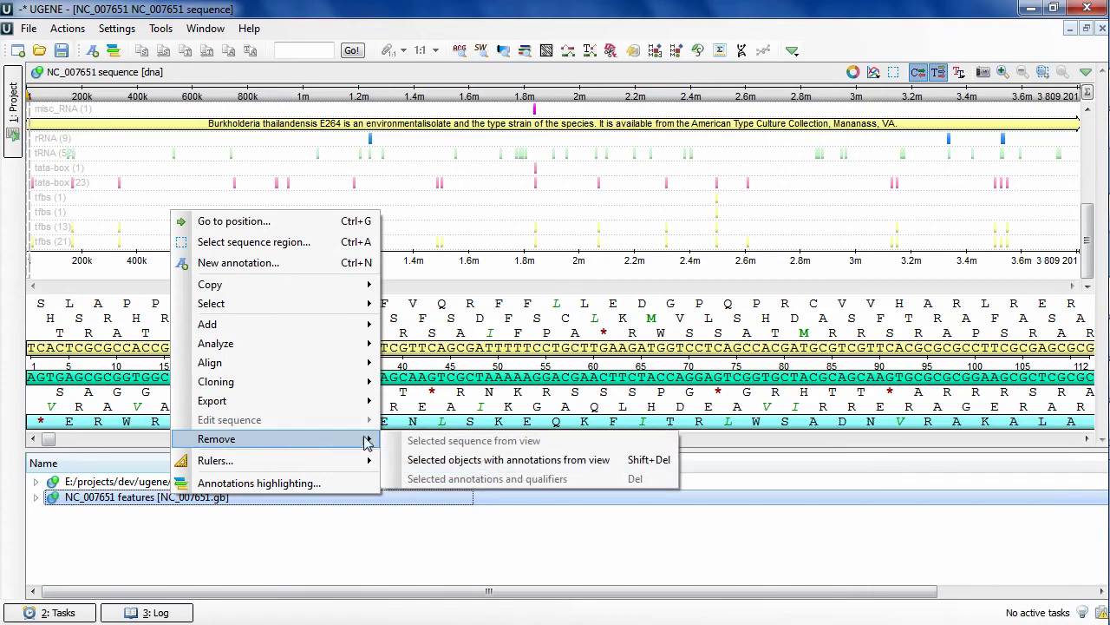
pyautogui.click(418, 460)
pyautogui.click(34, 482)
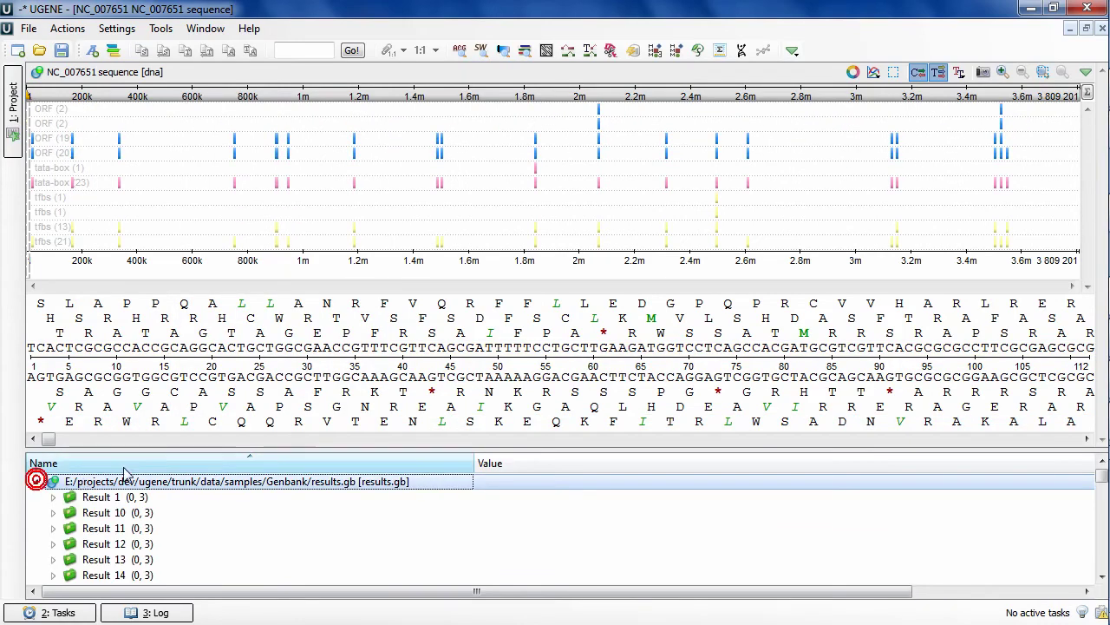
pyautogui.moveTo(157, 448); pyautogui.dragTo(177, 401)
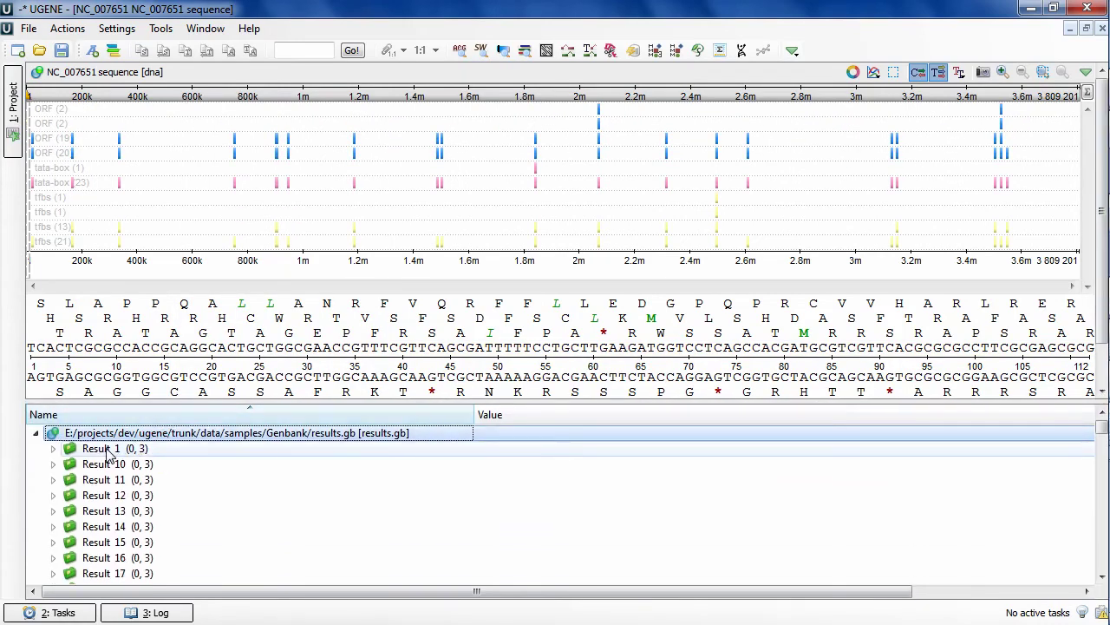
# View Result 1's ORF 17478..19337, tfbs 17409..17451 and tata-box 17393..17396
pyautogui.click(53, 448)
pyautogui.click(99, 466)
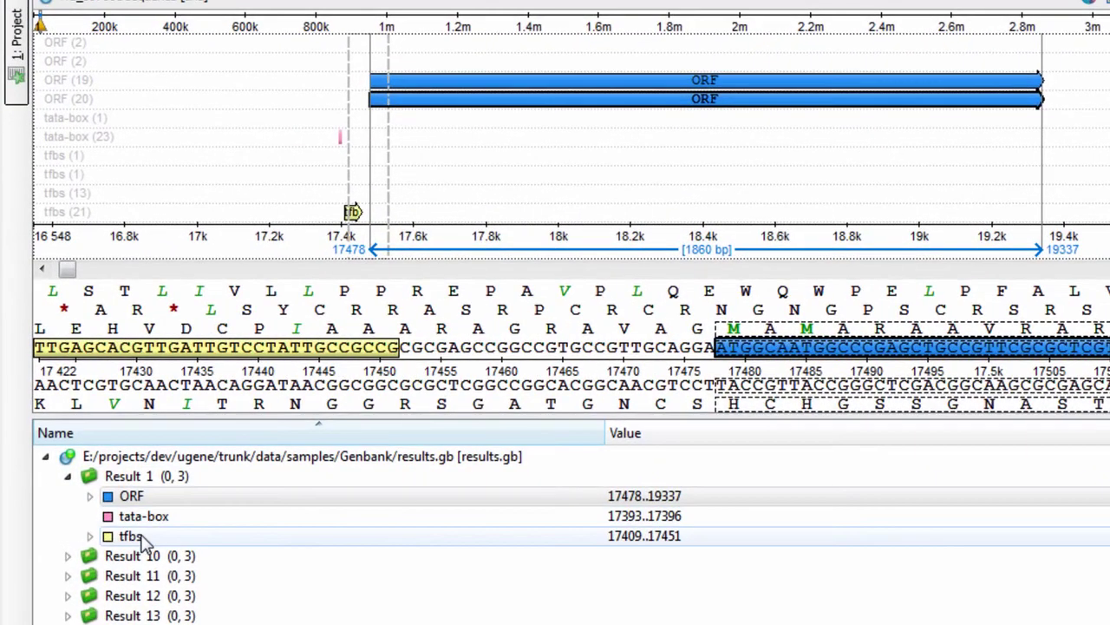
pyautogui.click(131, 528)
pyautogui.click(134, 511)
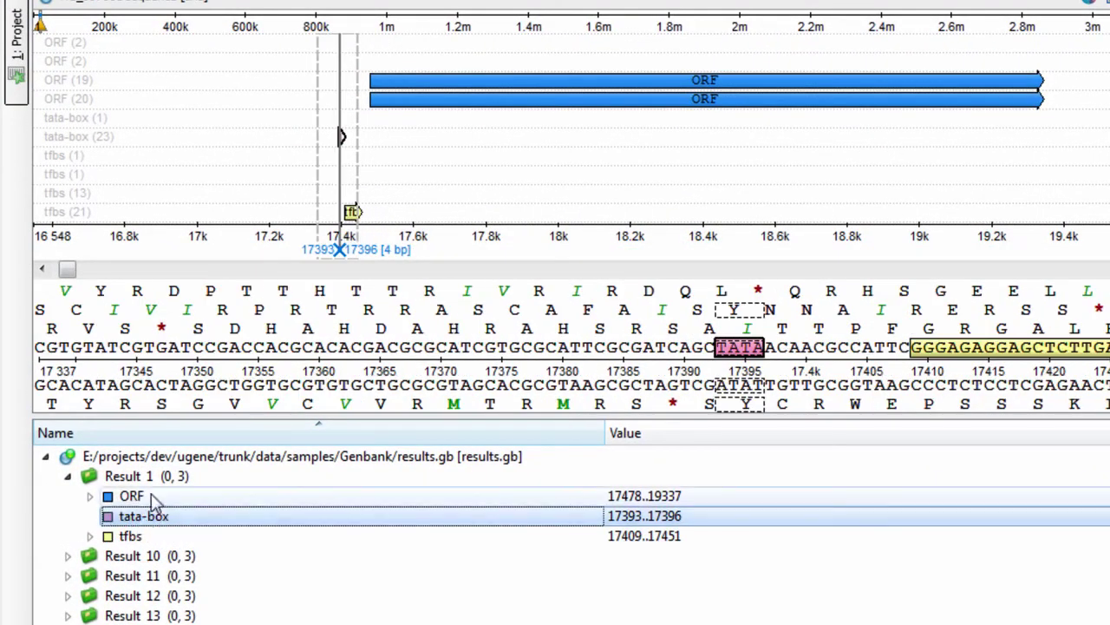